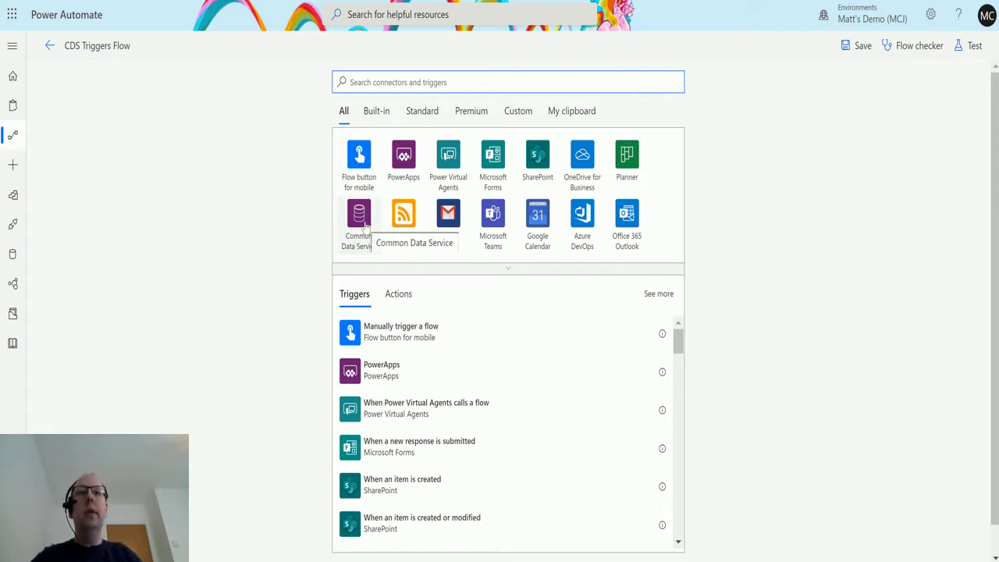
# - Add the Common Data Service trigger "When a record is selected" with environment Default and entity Accounts
pyautogui.click(361, 222)
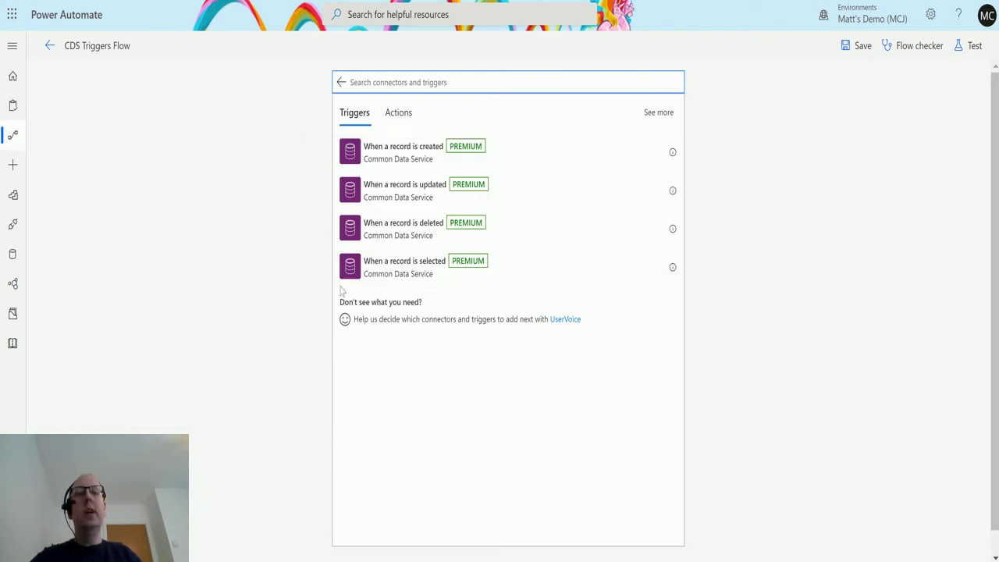
pyautogui.click(428, 273)
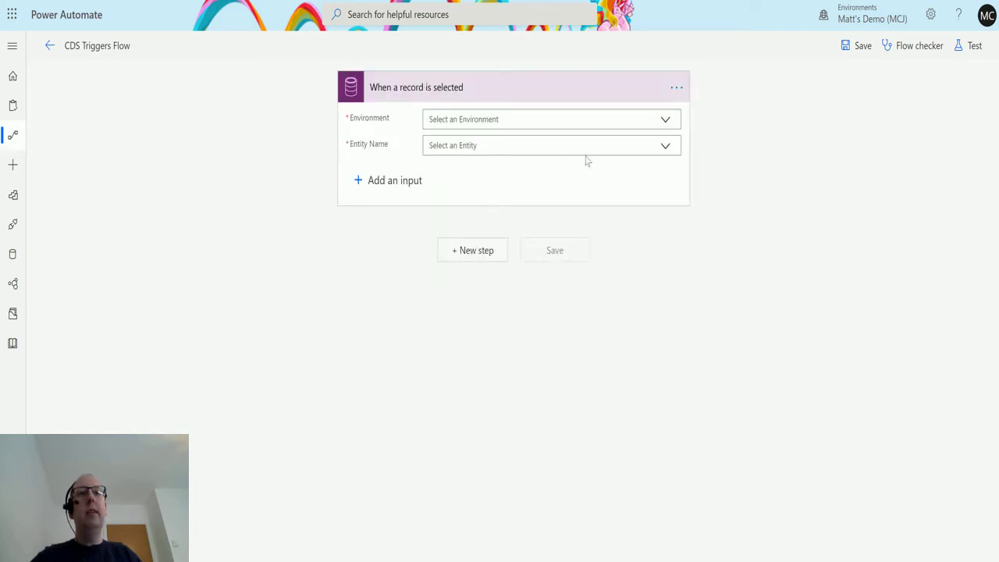
pyautogui.click(665, 121)
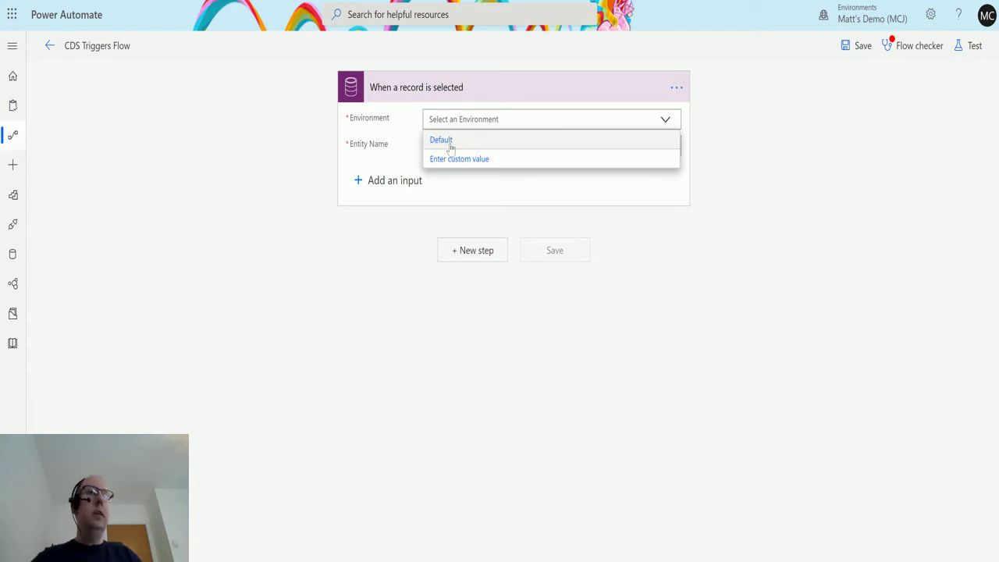
pyautogui.click(450, 148)
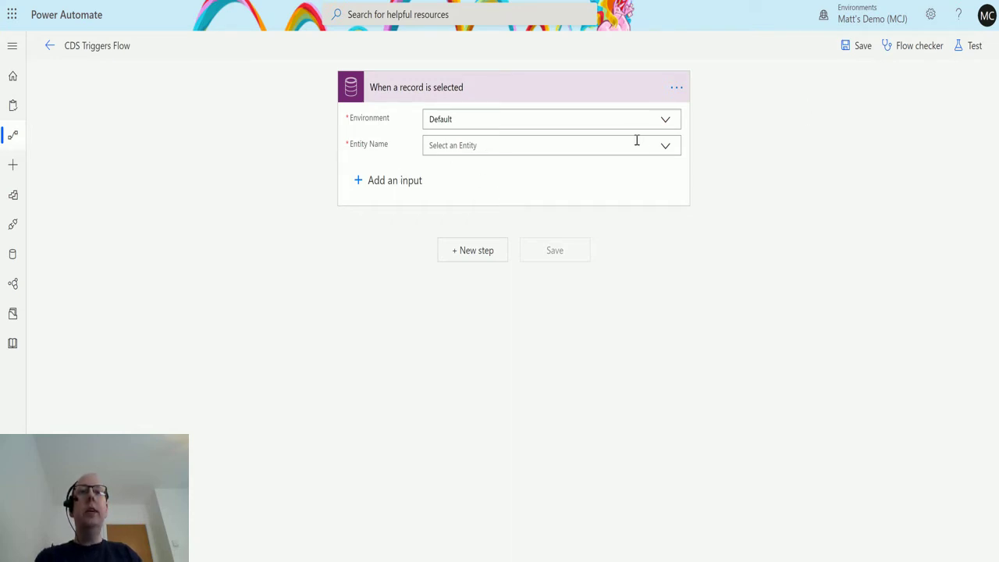
pyautogui.click(663, 148)
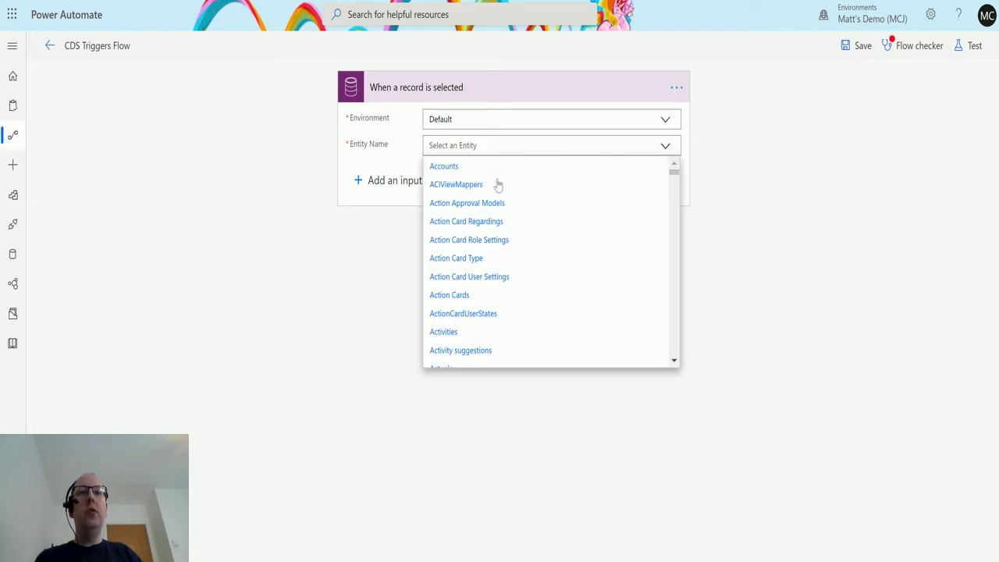
pyautogui.click(451, 165)
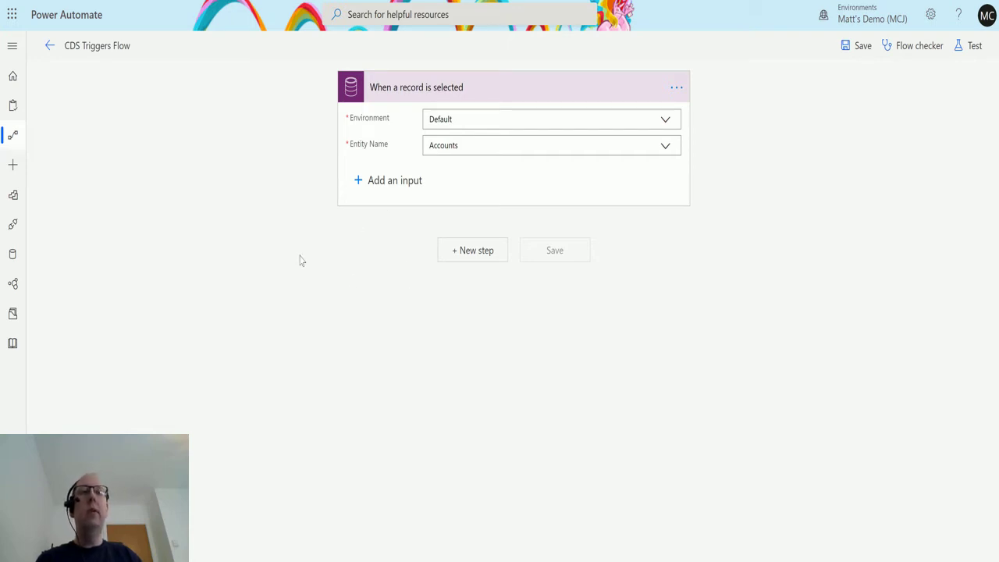
# - Add a text input named "Name of Account" to the record-selected trigger and look at the input's field options
pyautogui.click(380, 181)
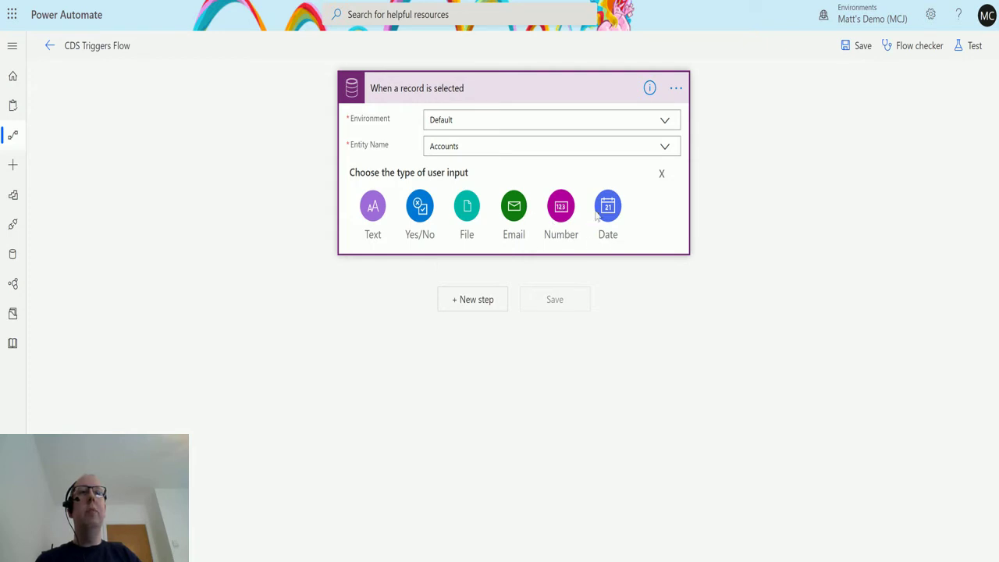
pyautogui.click(374, 207)
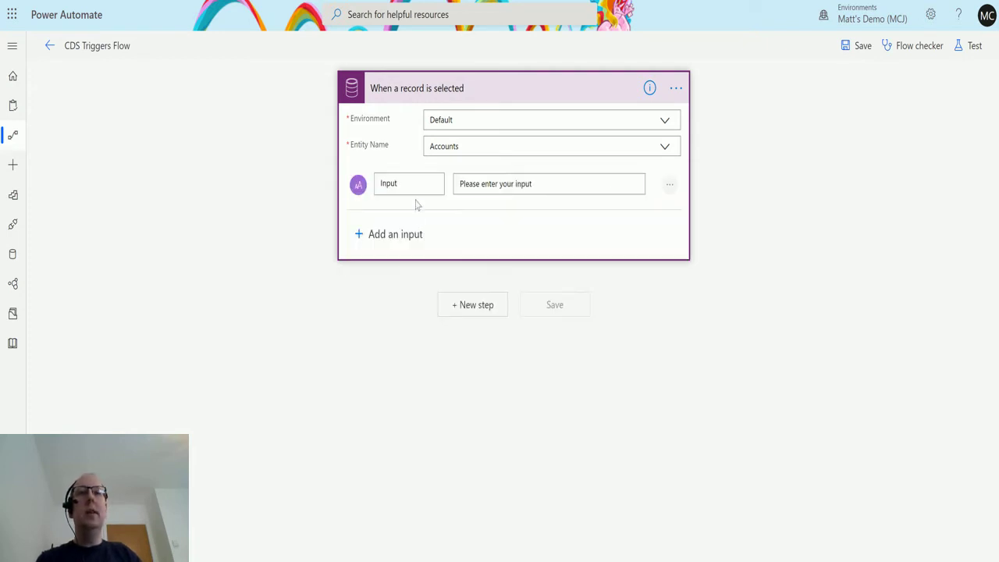
pyautogui.moveTo(420, 184); pyautogui.dragTo(338, 186)
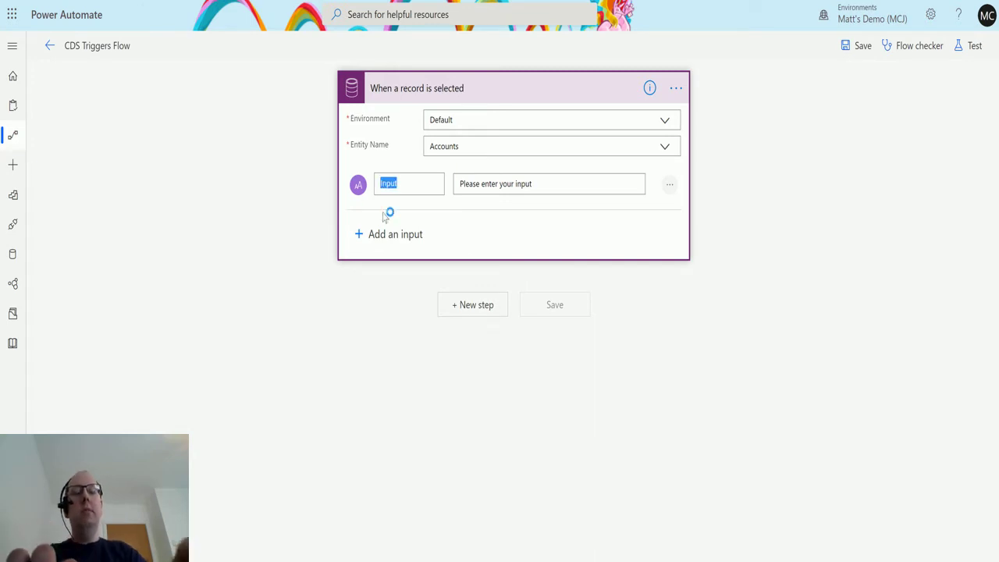
pyautogui.write('Name of')
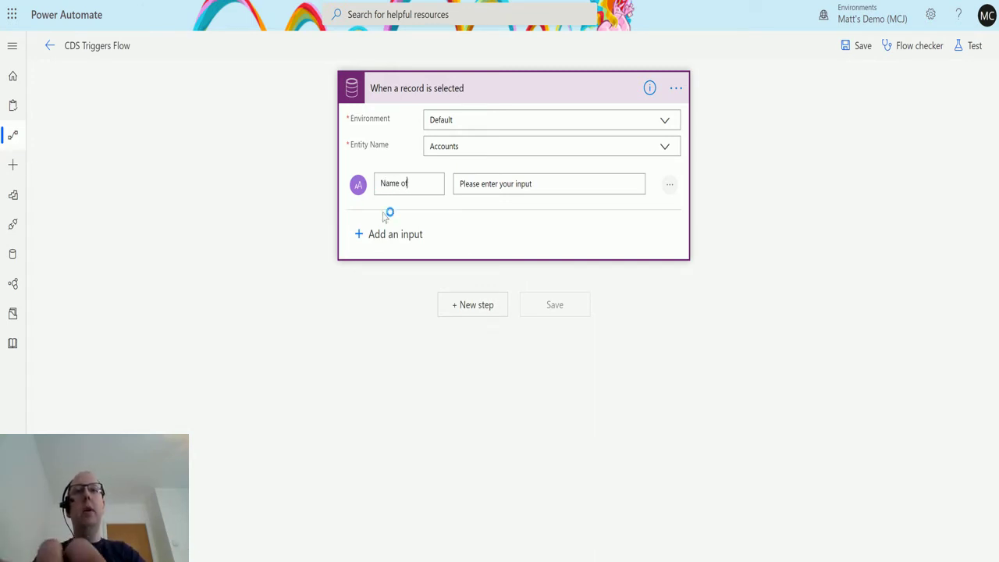
pyautogui.write(' Account')
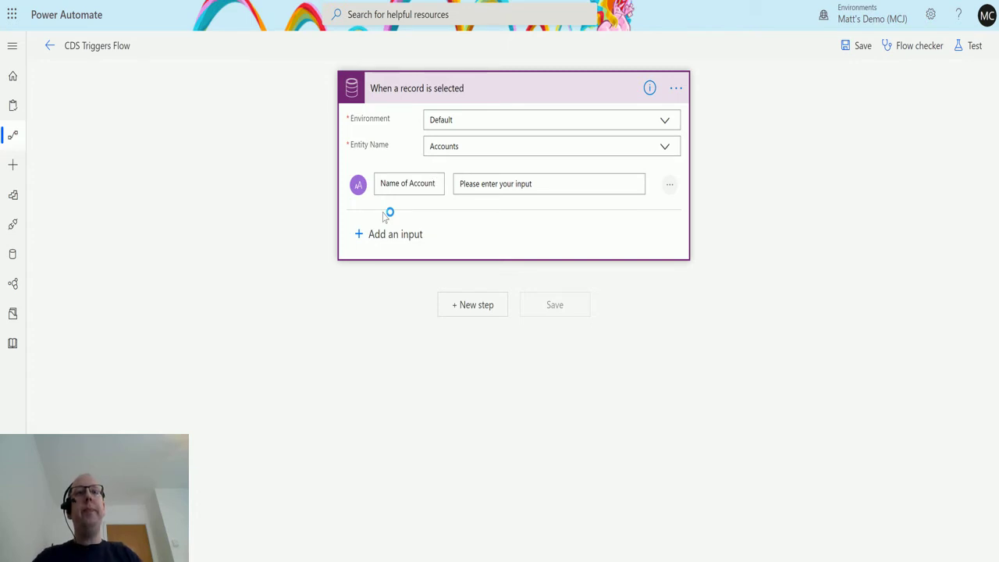
pyautogui.click(356, 329)
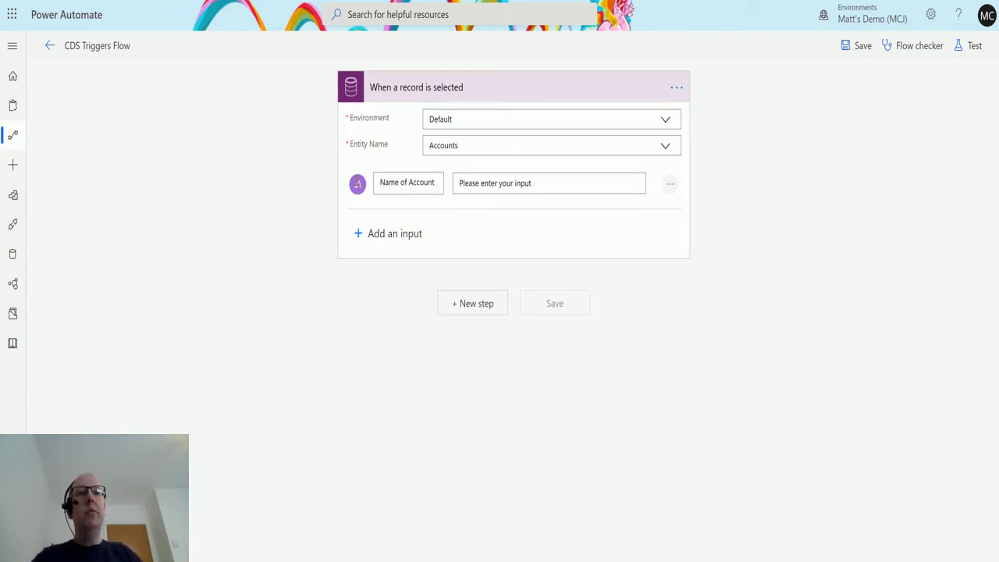
pyautogui.click(670, 184)
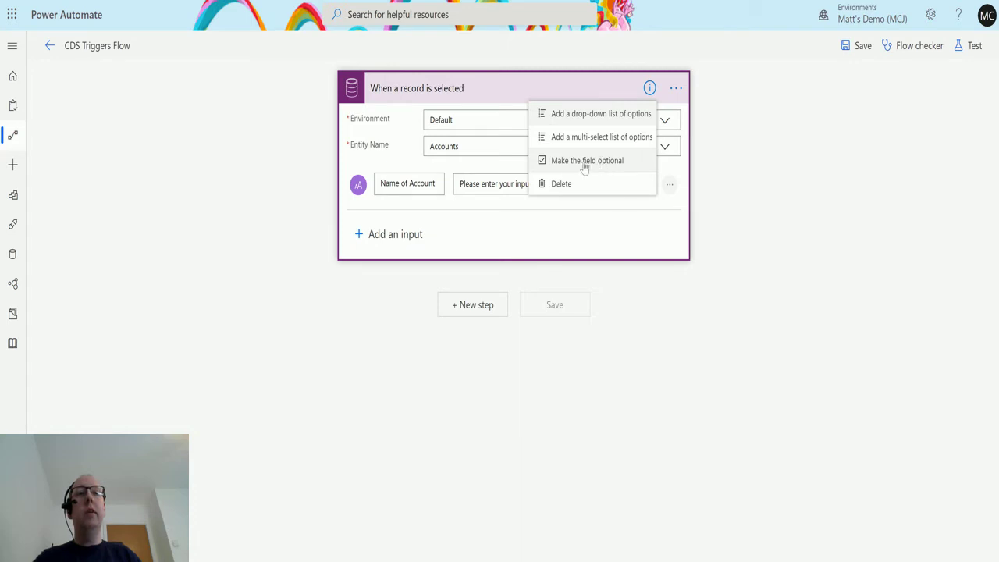
pyautogui.click(675, 296)
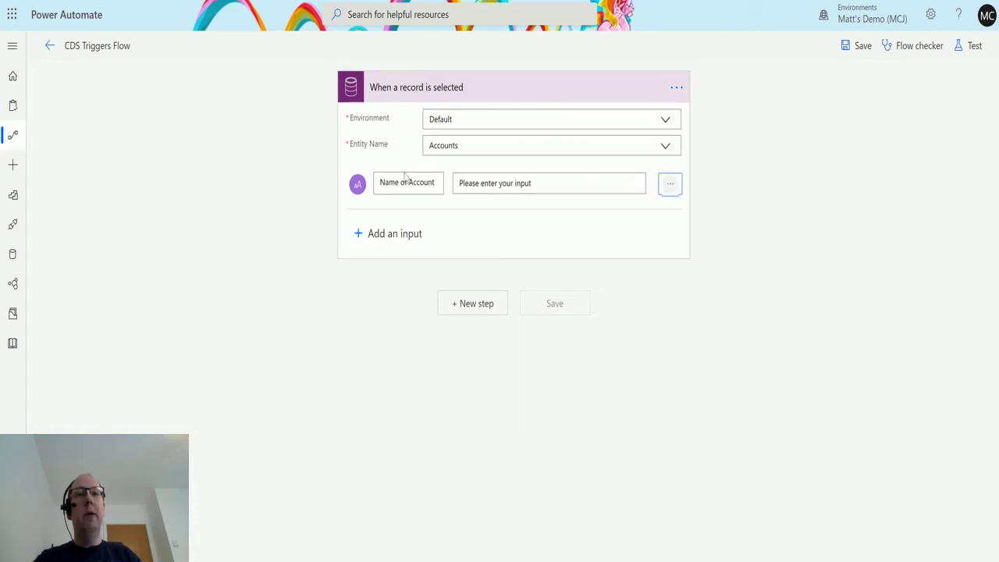
# - Add an "Update a record" action for the Accounts entity in the (Current) environment, using the trigger's Account as record identifier
pyautogui.click(476, 316)
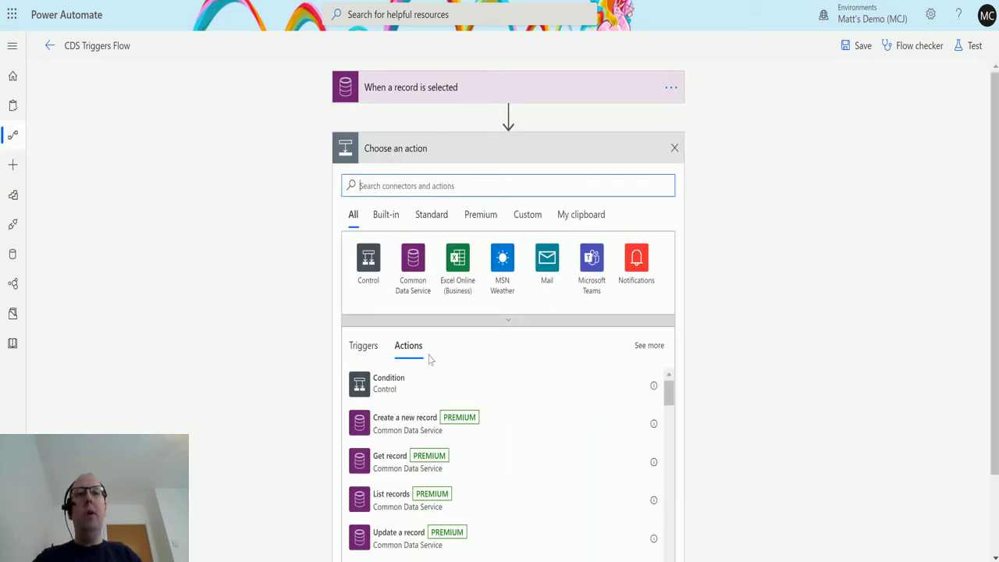
pyautogui.click(400, 542)
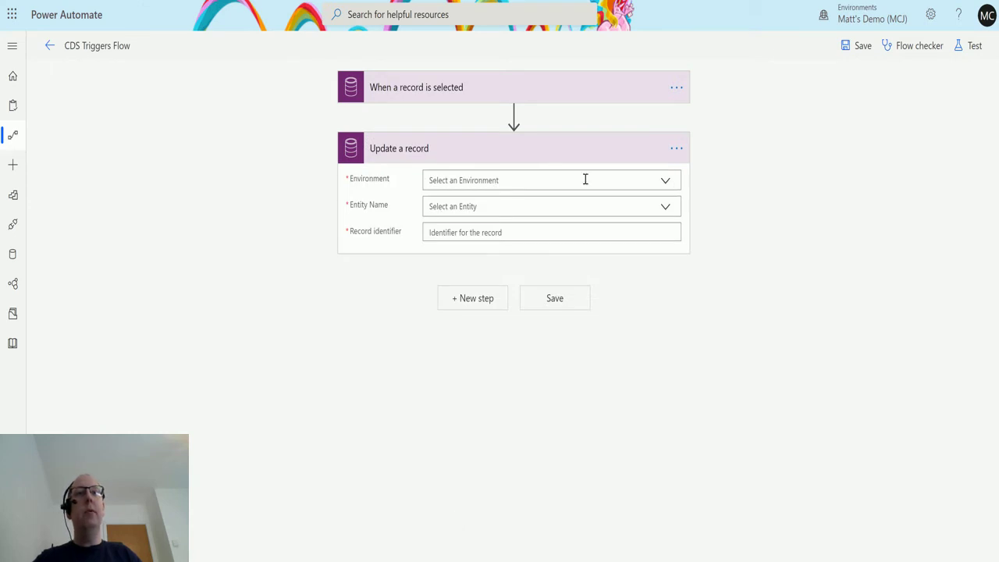
pyautogui.click(668, 181)
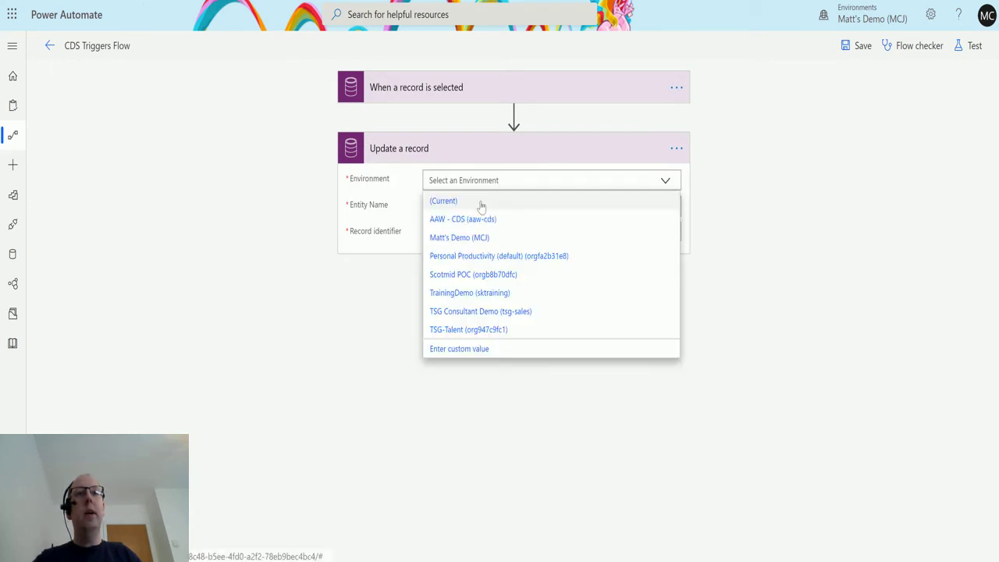
pyautogui.click(482, 205)
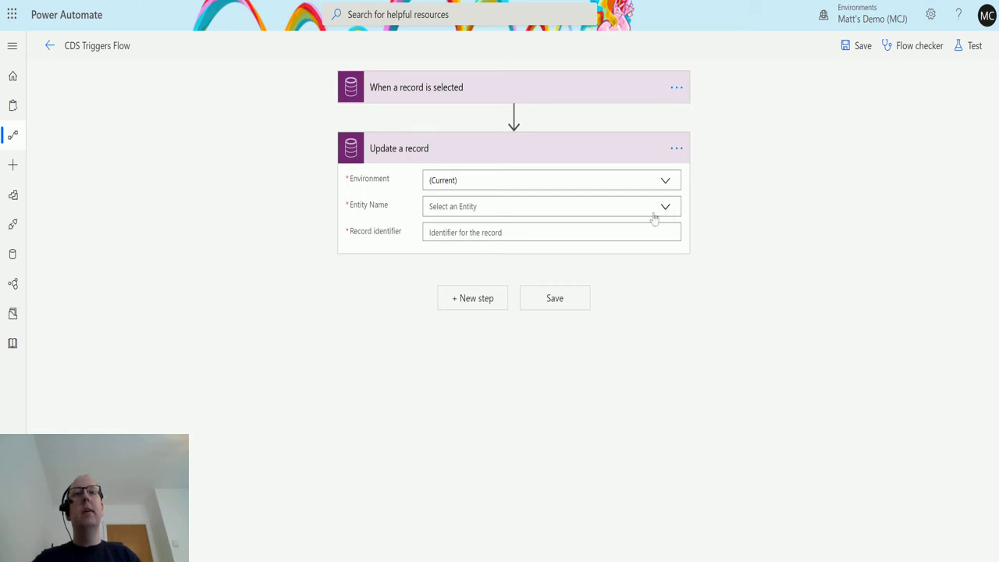
pyautogui.click(654, 217)
pyautogui.click(466, 228)
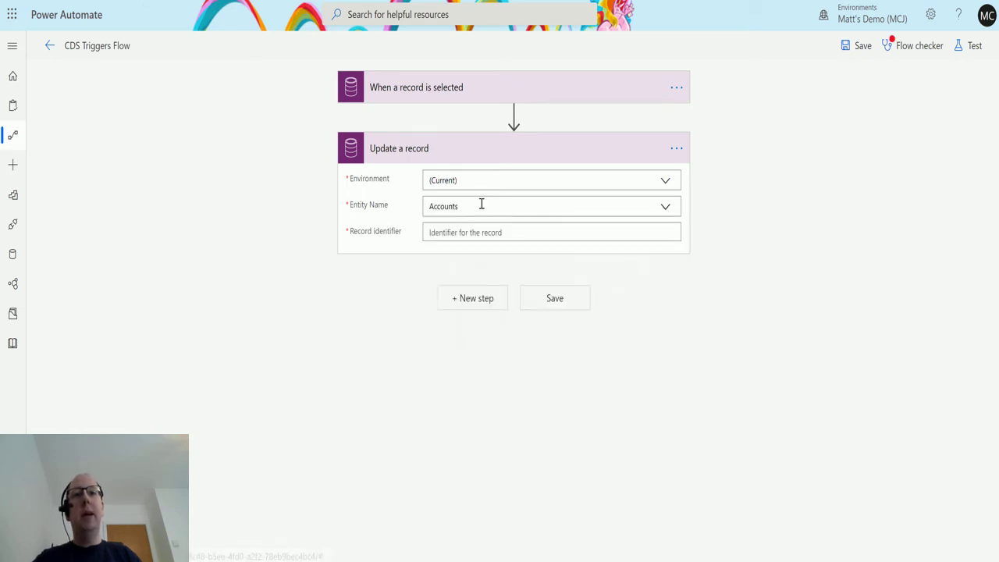
pyautogui.click(493, 234)
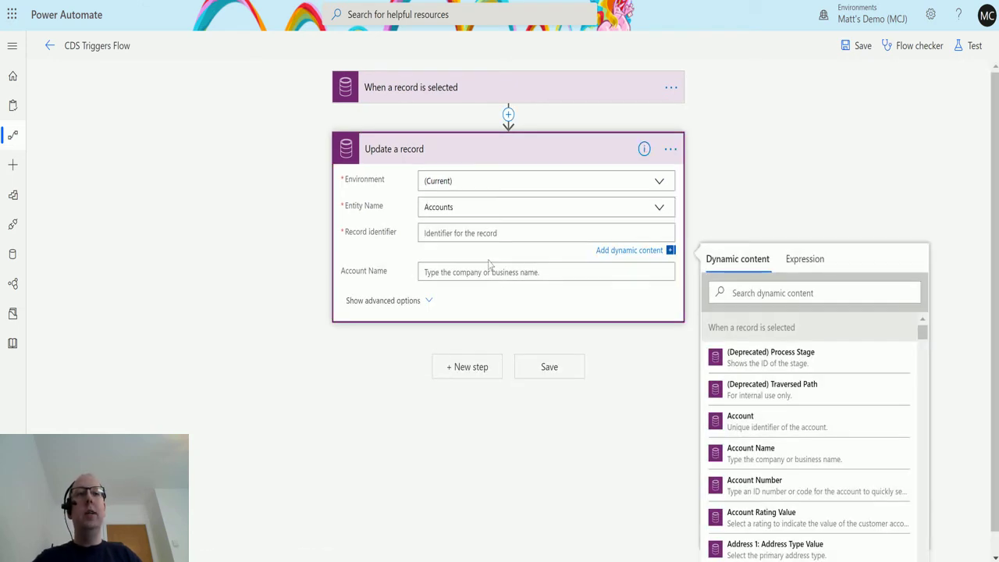
pyautogui.click(749, 422)
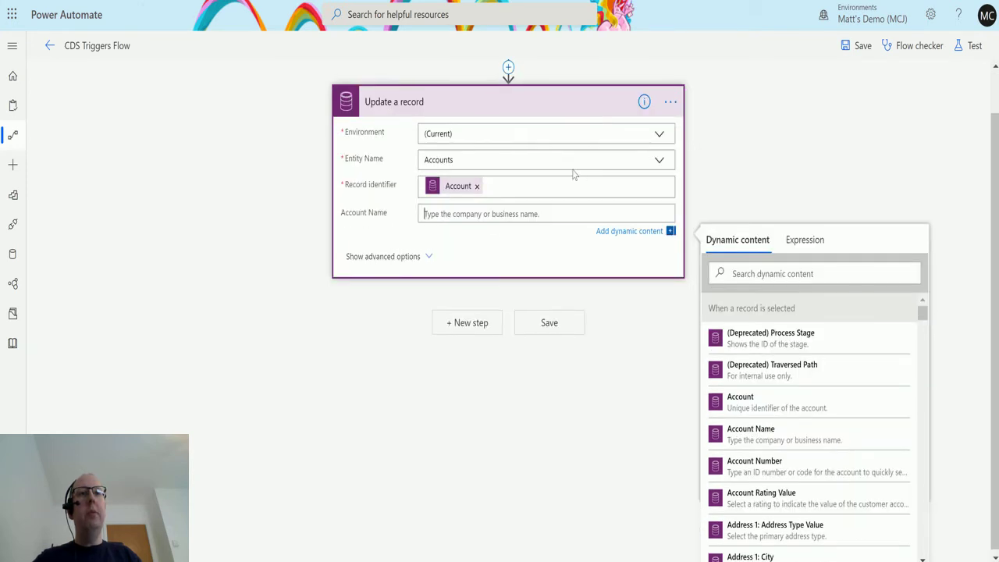
# - Fill the update action's Account Name with the trigger's "Name of Account" dynamic content
pyautogui.click(494, 92)
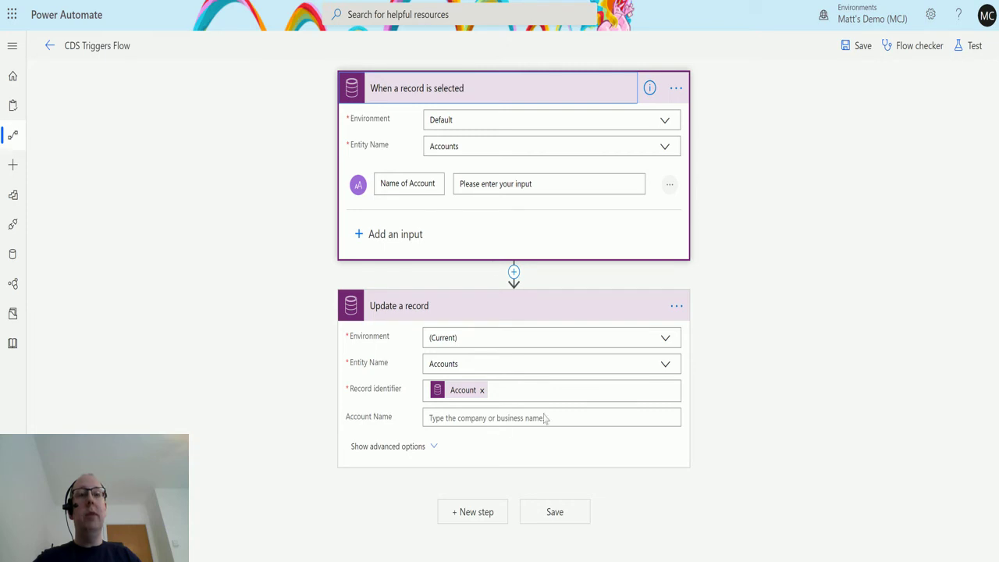
pyautogui.click(498, 419)
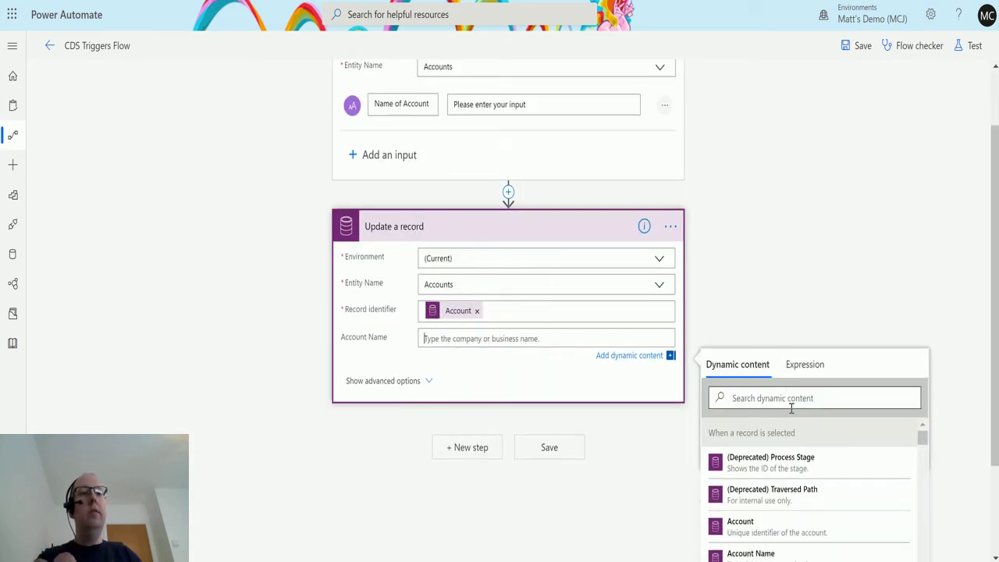
pyautogui.click(792, 399)
pyautogui.write('nMW')
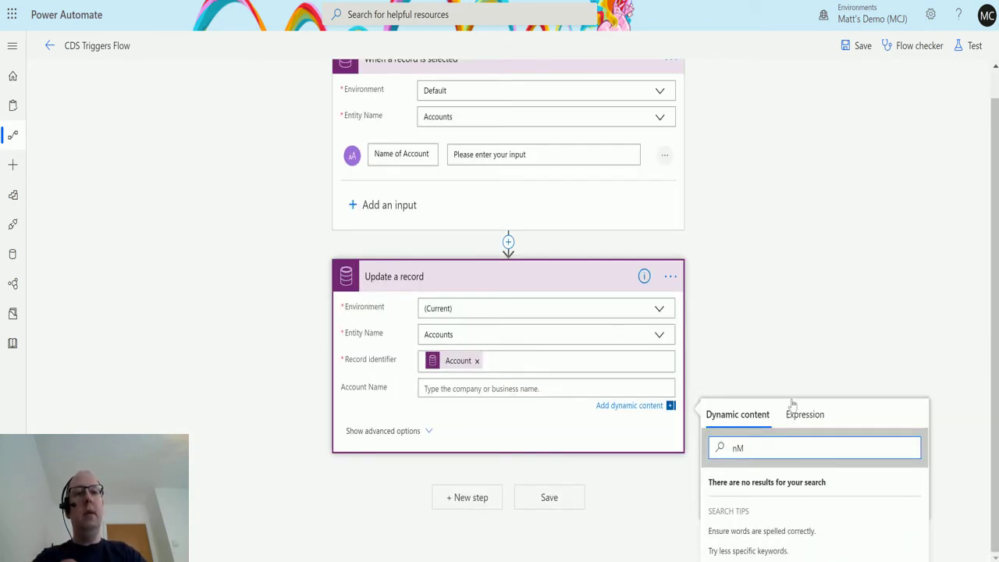
pyautogui.press('BackSpace')
pyautogui.press('BackSpace')
pyautogui.write('NAME')
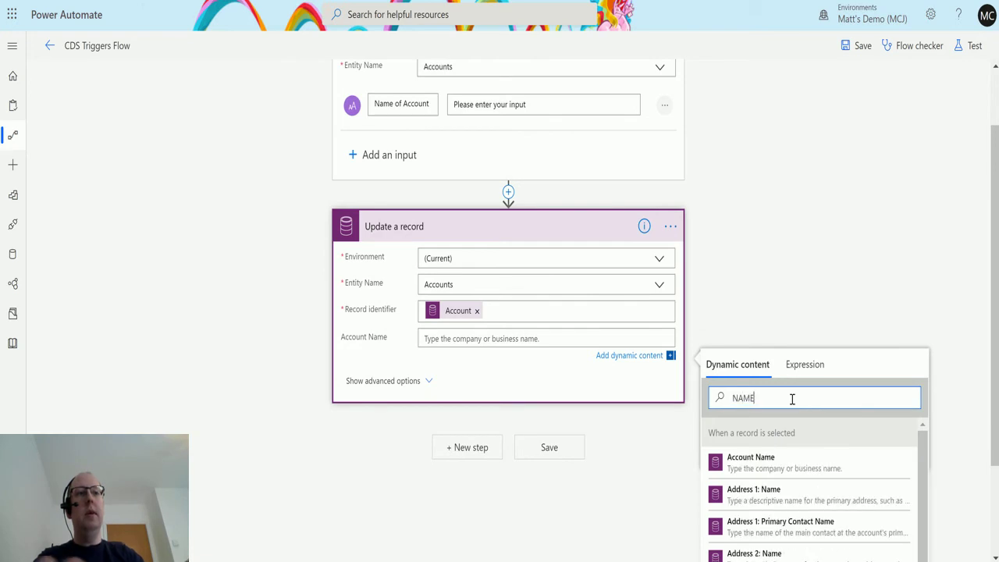
pyautogui.write(' of ac')
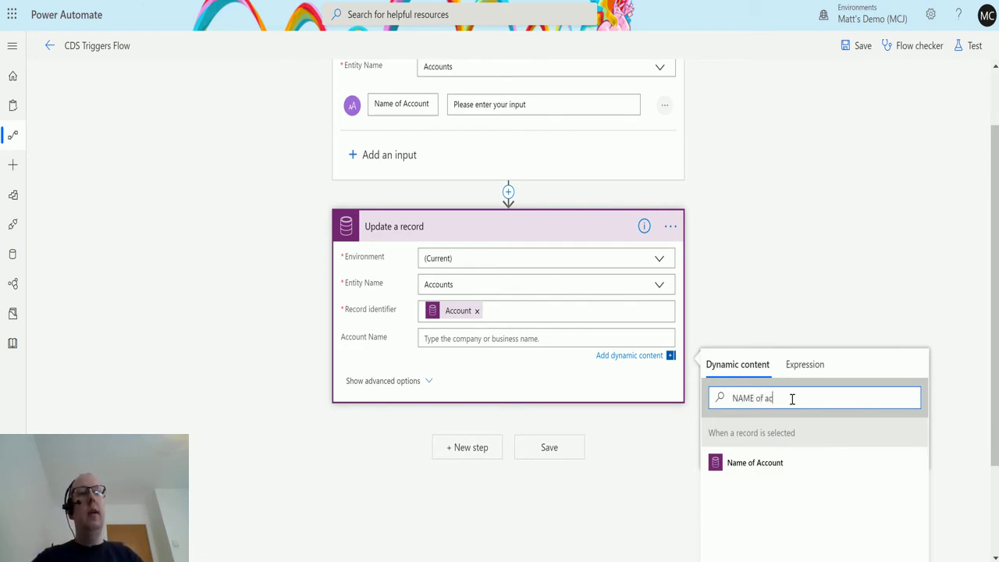
pyautogui.scroll(-1, 825, 278)
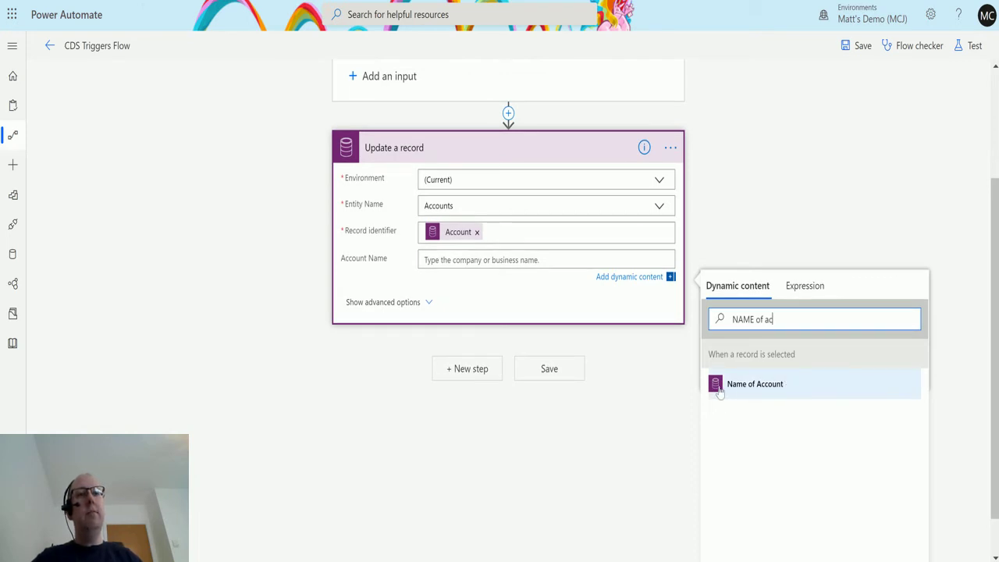
pyautogui.scroll(1, 366, 162)
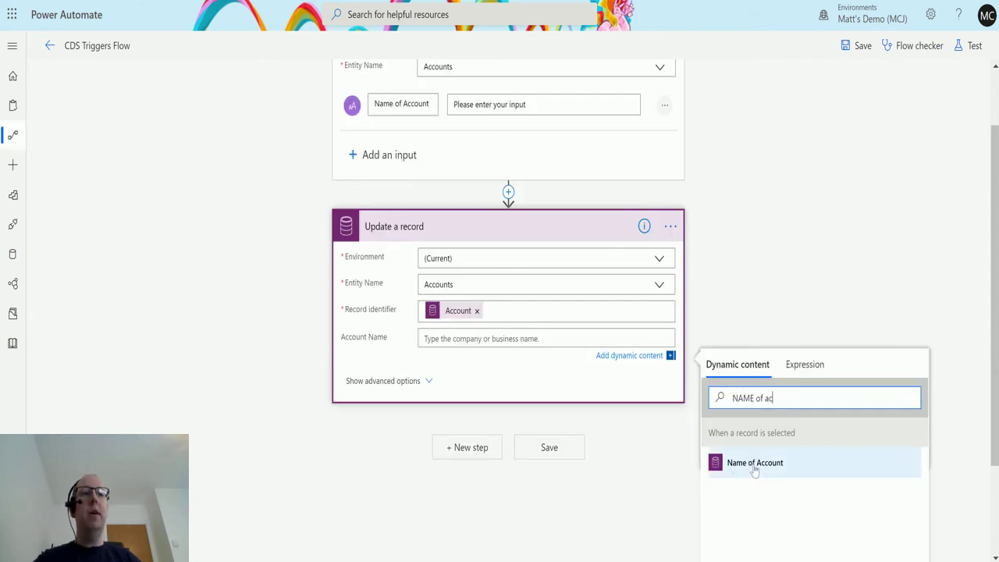
pyautogui.scroll(1, 430, 283)
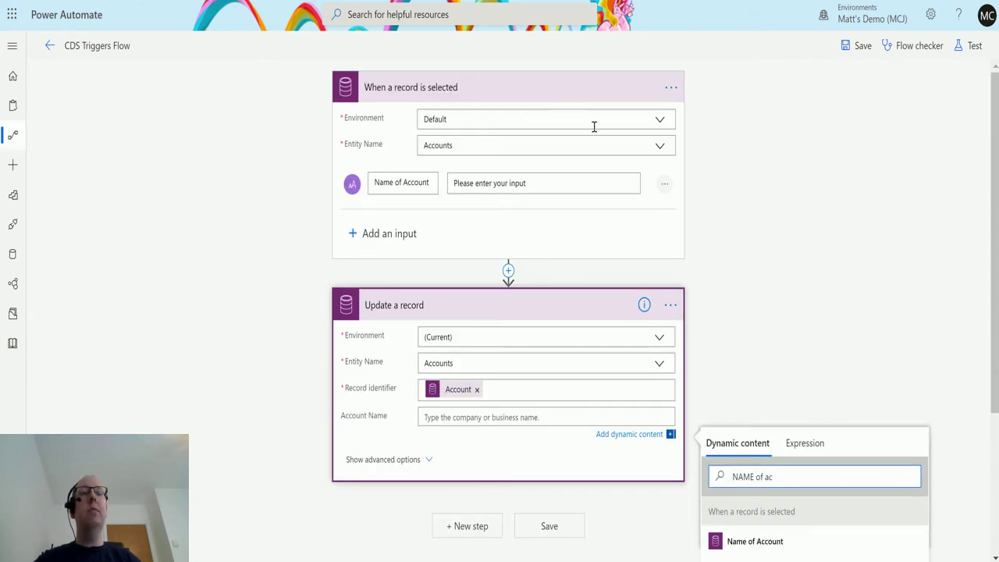
pyautogui.scroll(-1, 691, 181)
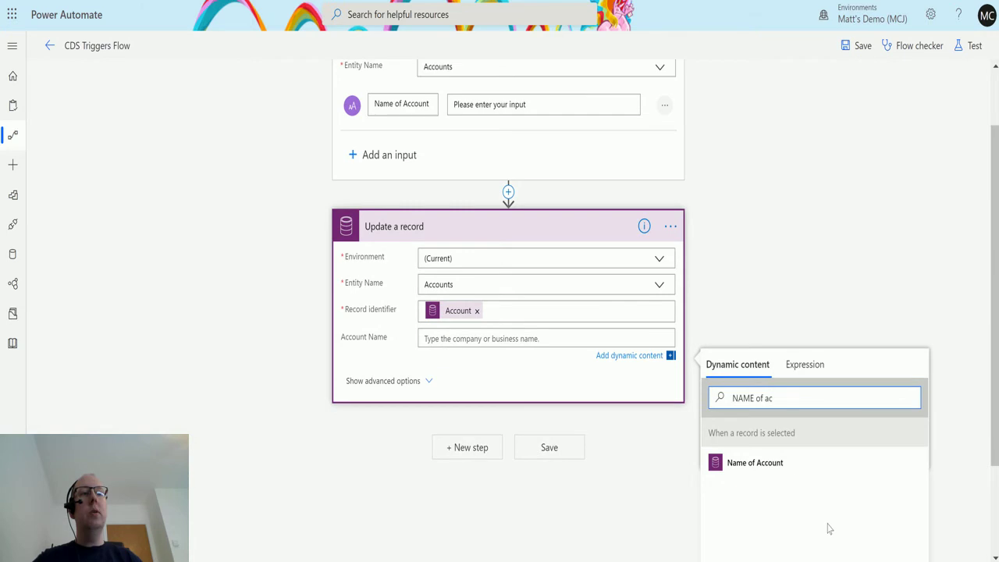
pyautogui.click(759, 463)
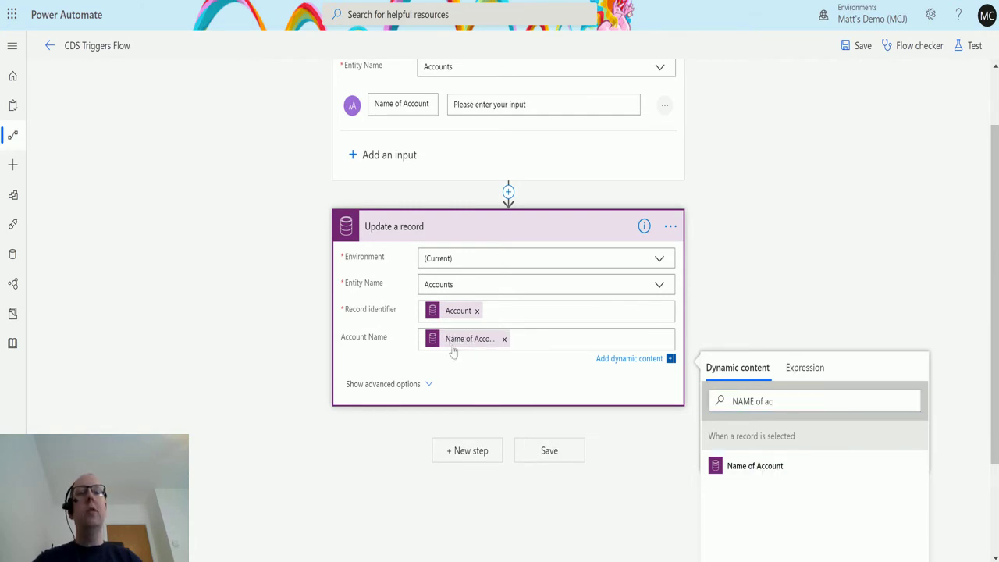
pyautogui.scroll(1, 453, 348)
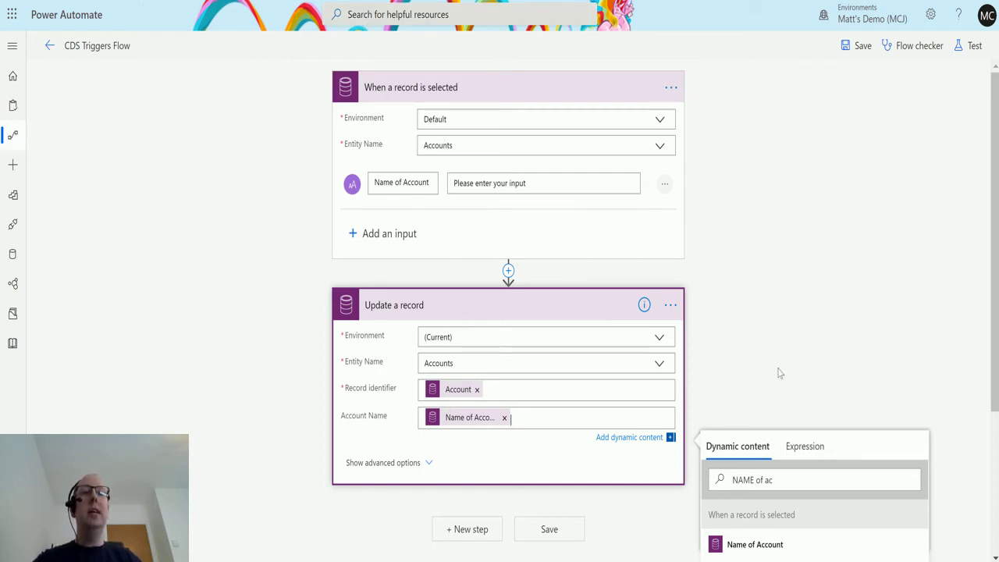
pyautogui.scroll(-1, 817, 404)
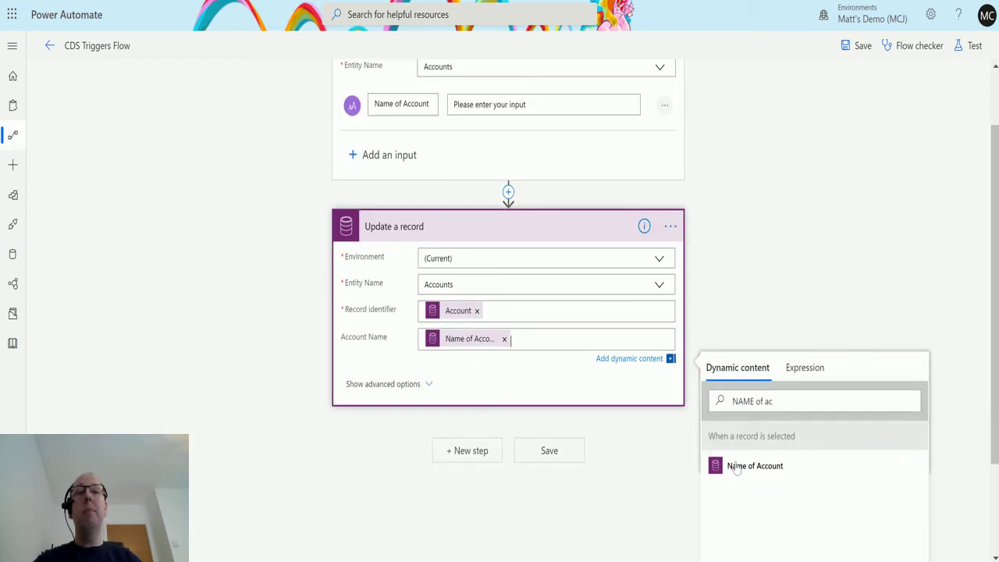
pyautogui.scroll(1, 526, 286)
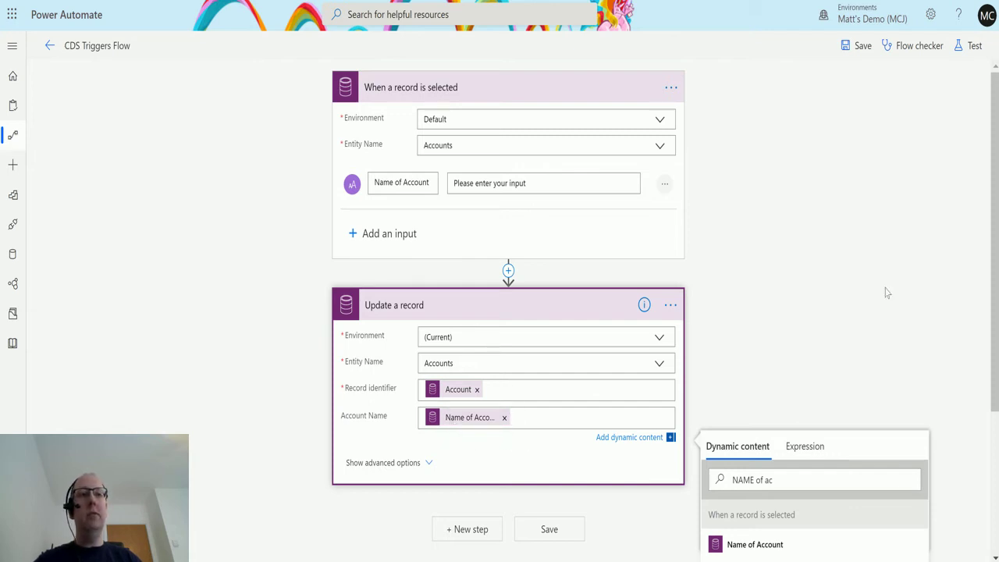
pyautogui.click(810, 299)
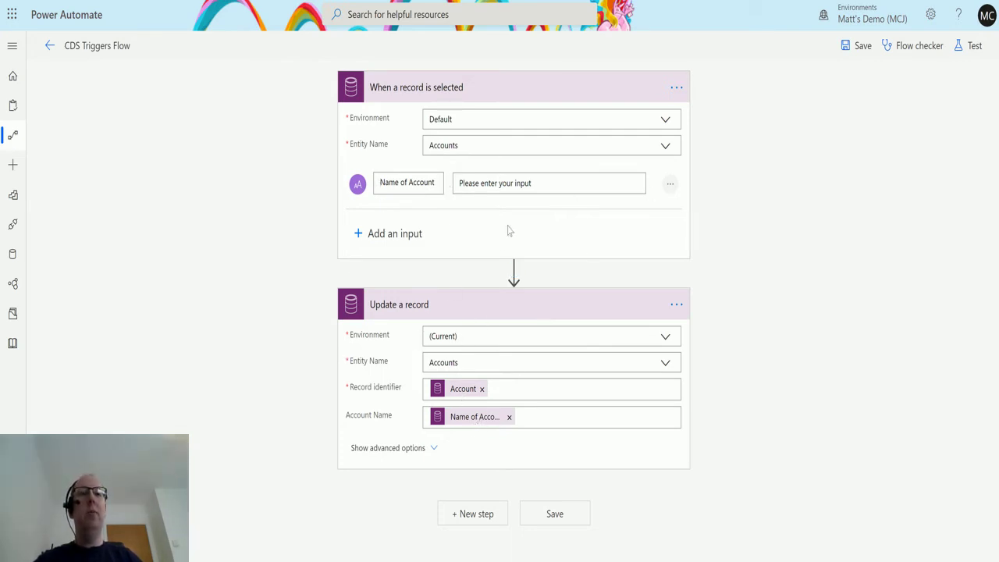
# - Save the CDS Triggers Flow and check its test options, closing them without starting a test
pyautogui.click(857, 58)
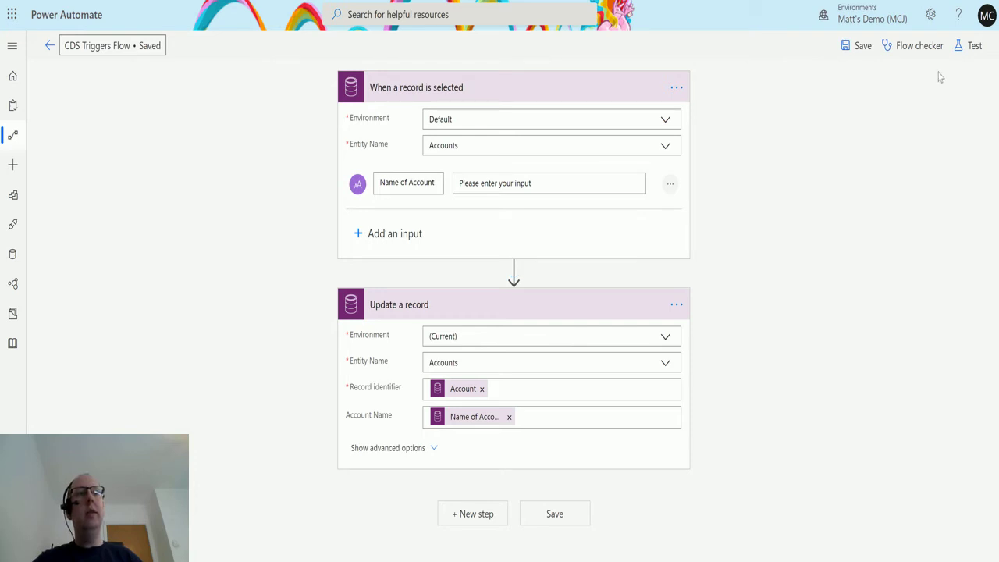
pyautogui.click(970, 45)
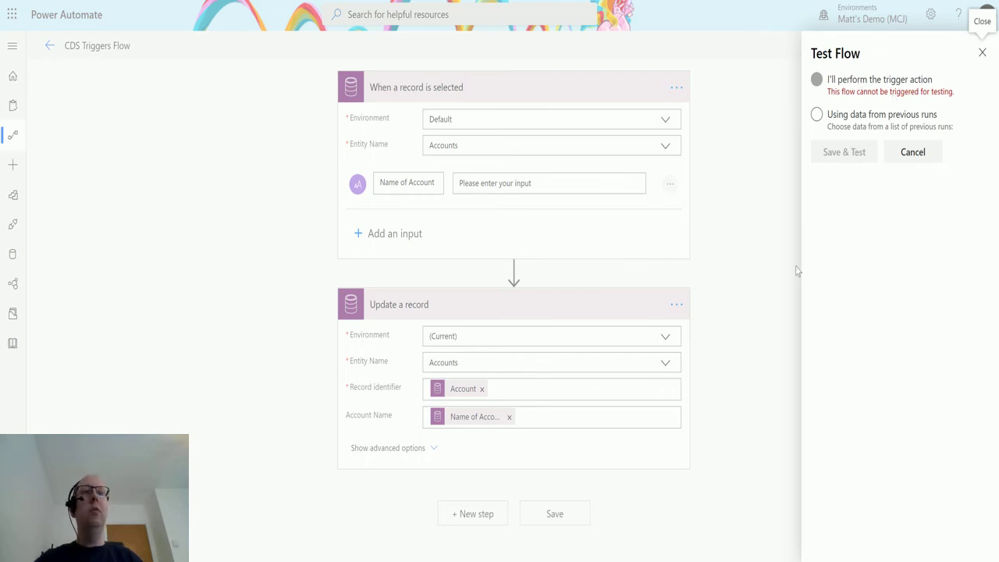
pyautogui.click(912, 153)
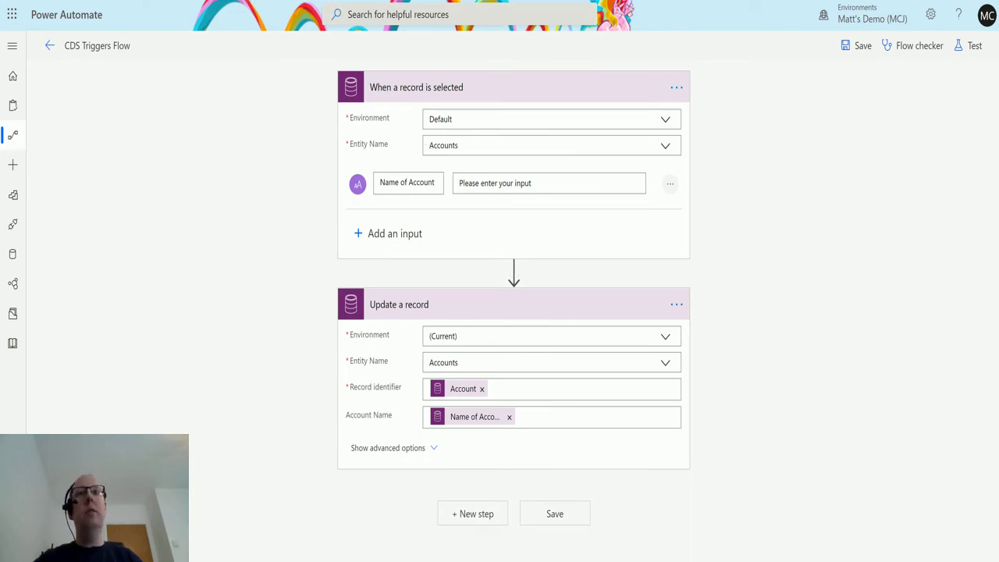
# - Switch to Dynamics 365, check which flows can be run from the Test 1 account record, and return to the accounts list
pyautogui.click(224, 1)
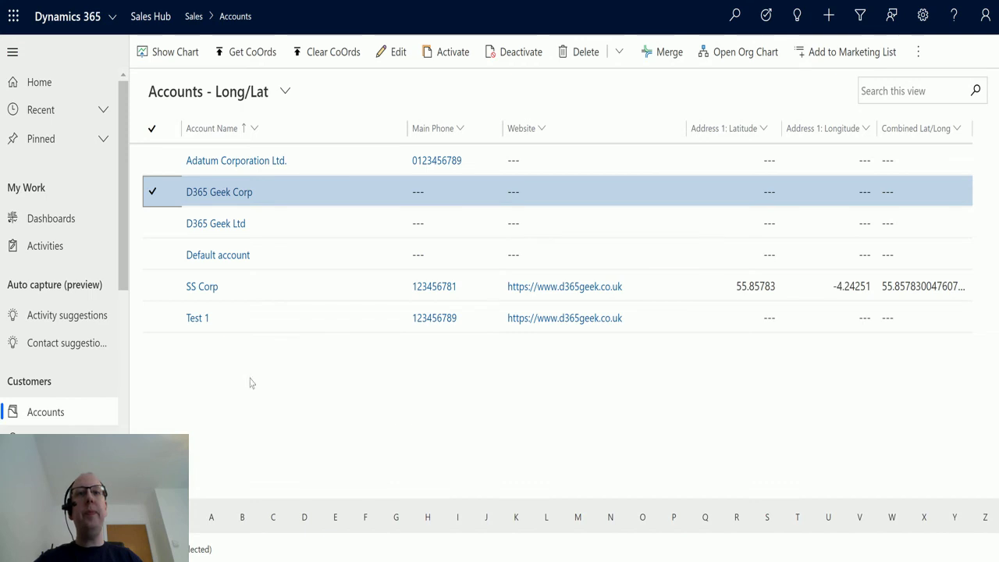
pyautogui.doubleClick(262, 328)
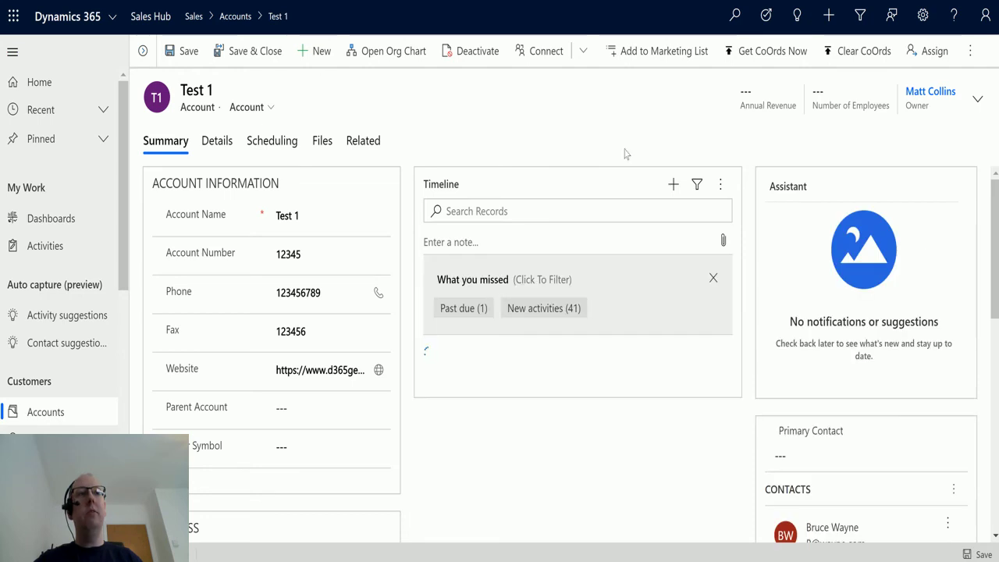
pyautogui.click(970, 51)
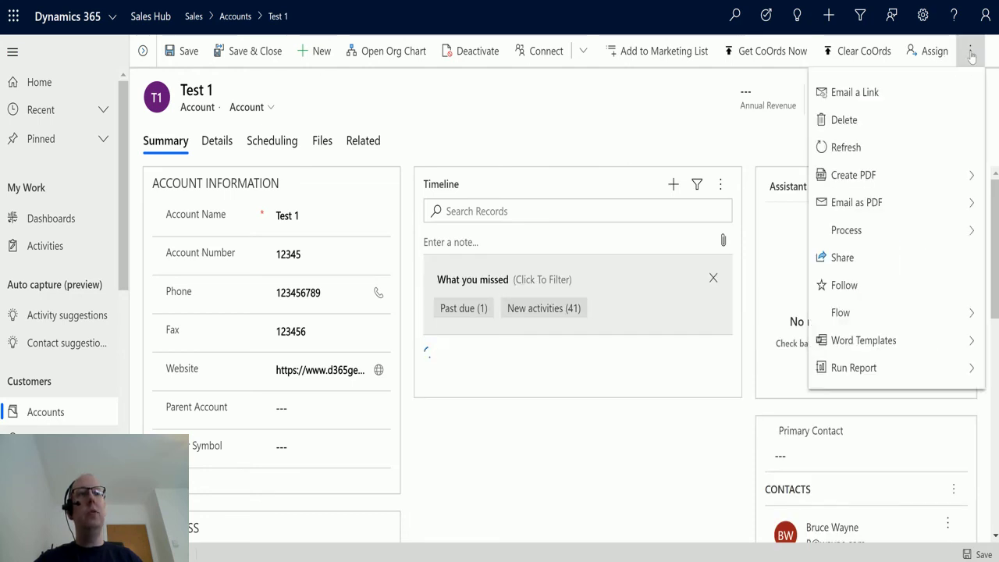
pyautogui.click(893, 312)
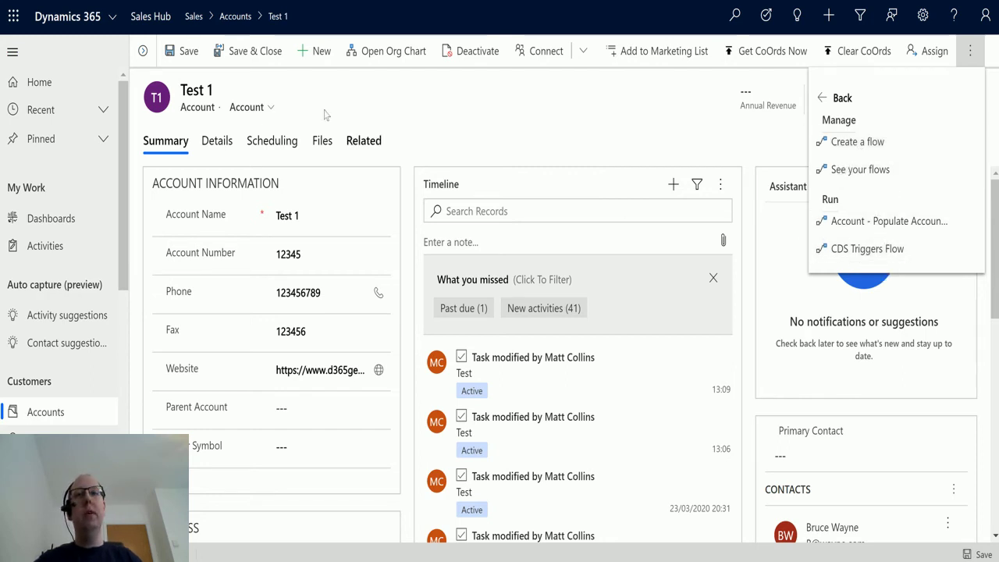
pyautogui.click(45, 411)
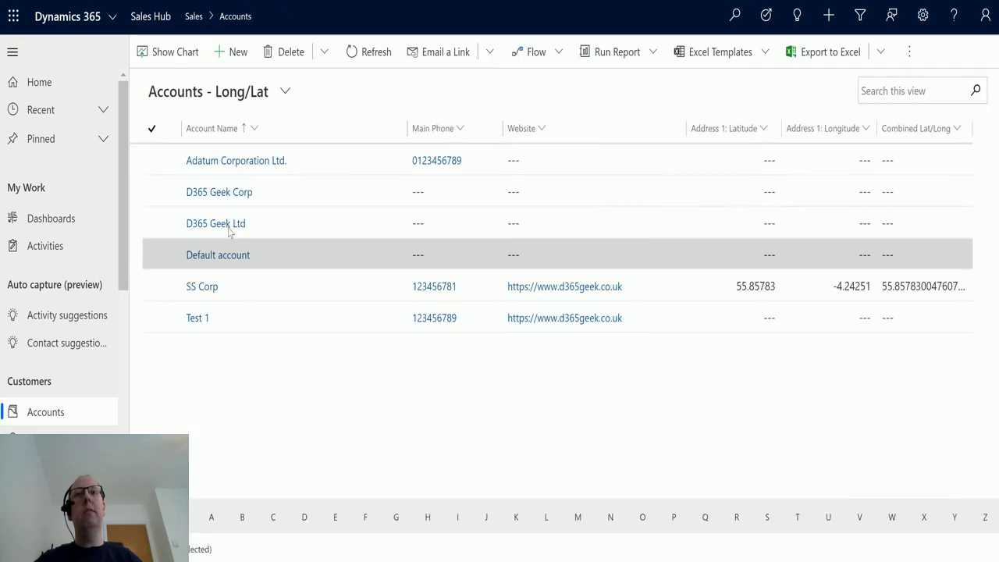
# - Select the Test 1 account in the list and open the run form of CDS Triggers Flow for it
pyautogui.click(153, 318)
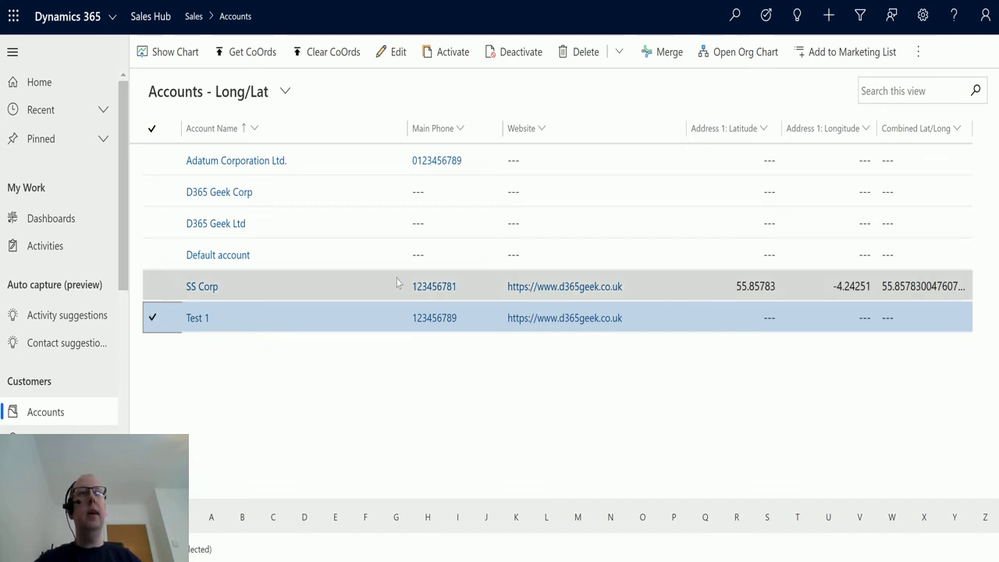
pyautogui.click(922, 52)
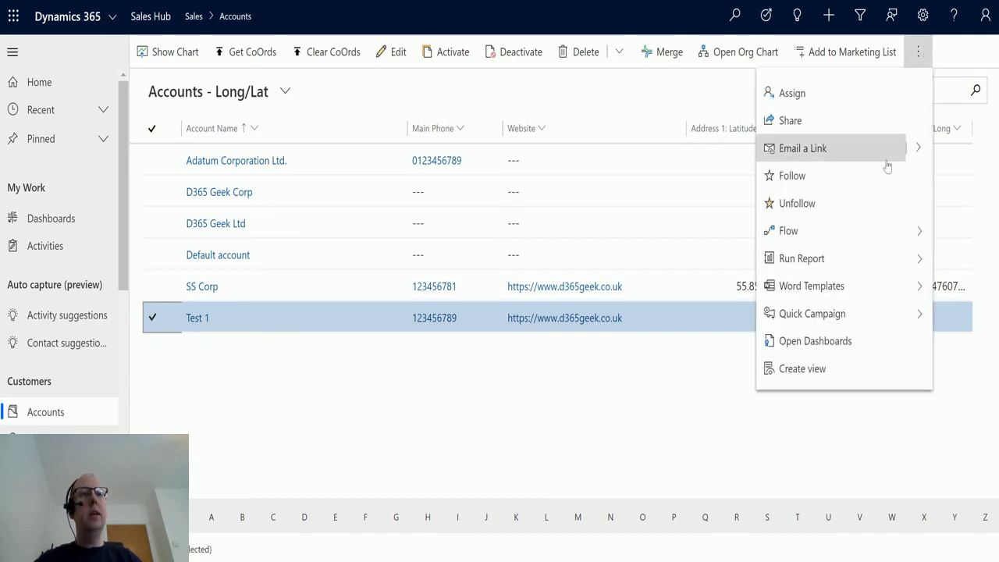
pyautogui.click(884, 231)
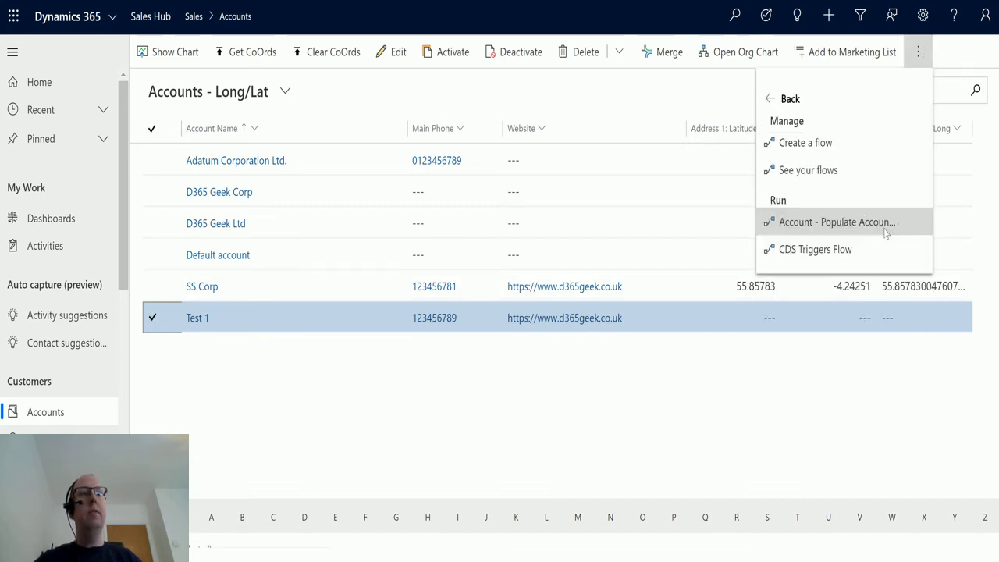
pyautogui.click(829, 258)
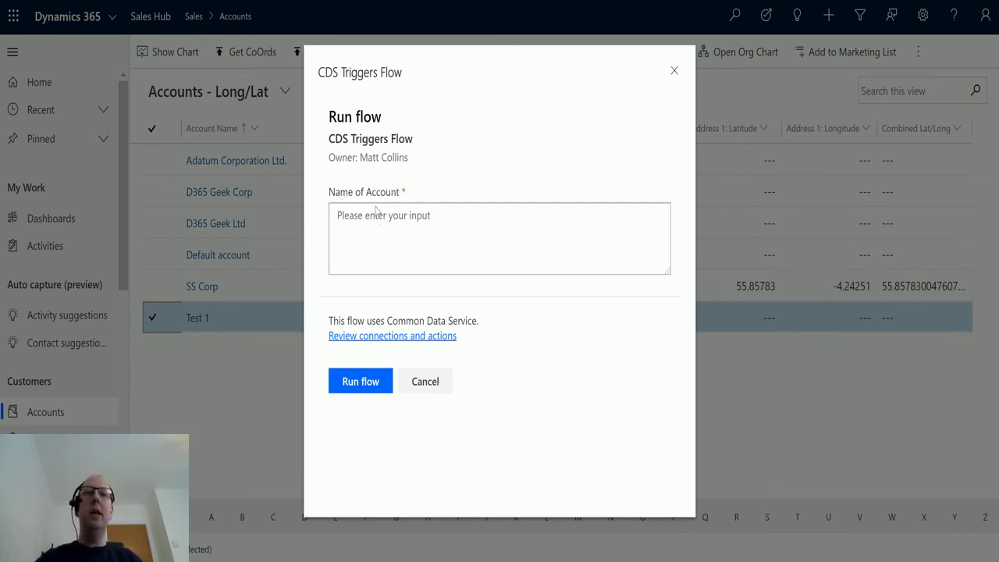
# - Enter "Acme Inc" as the Name of Account, run the flow and close the run dialog
pyautogui.click(484, 232)
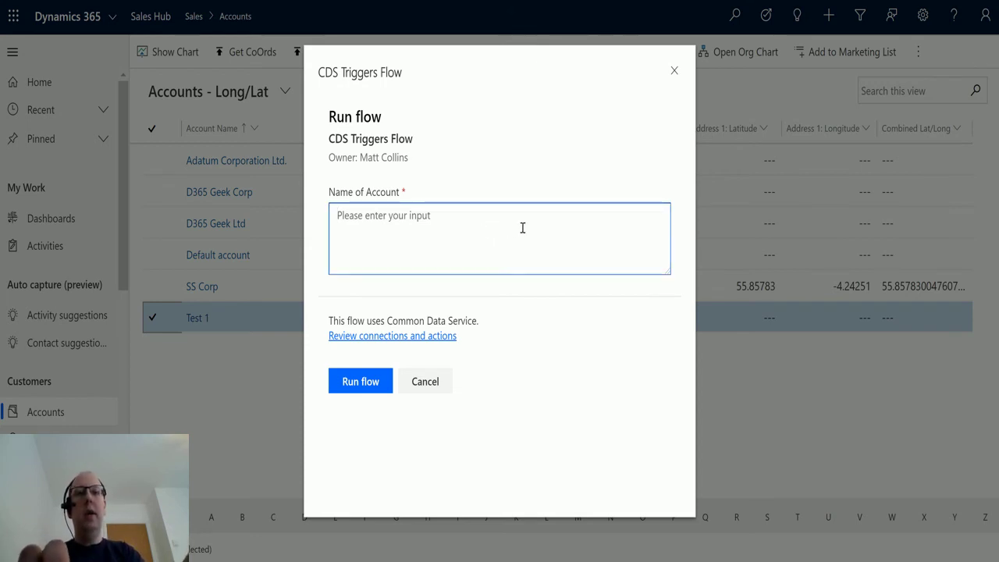
pyautogui.write('A')
pyautogui.press('BackSpace')
pyautogui.write('Ac')
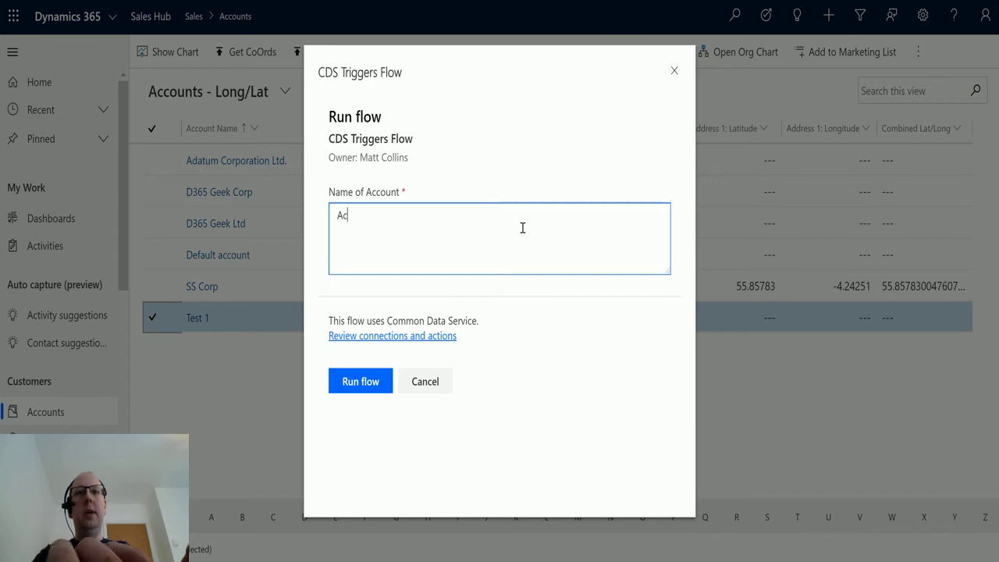
pyautogui.write('me Inc')
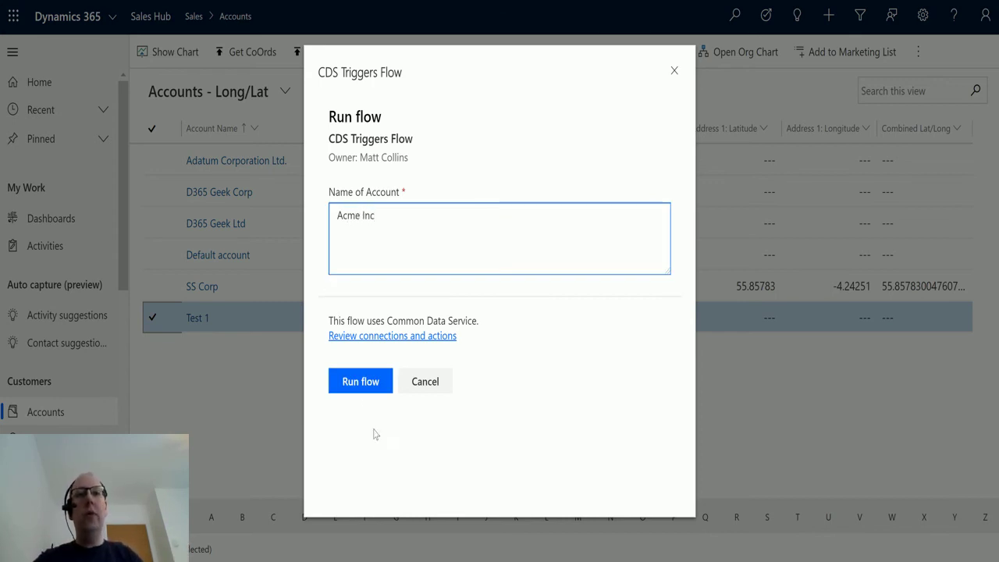
pyautogui.click(356, 392)
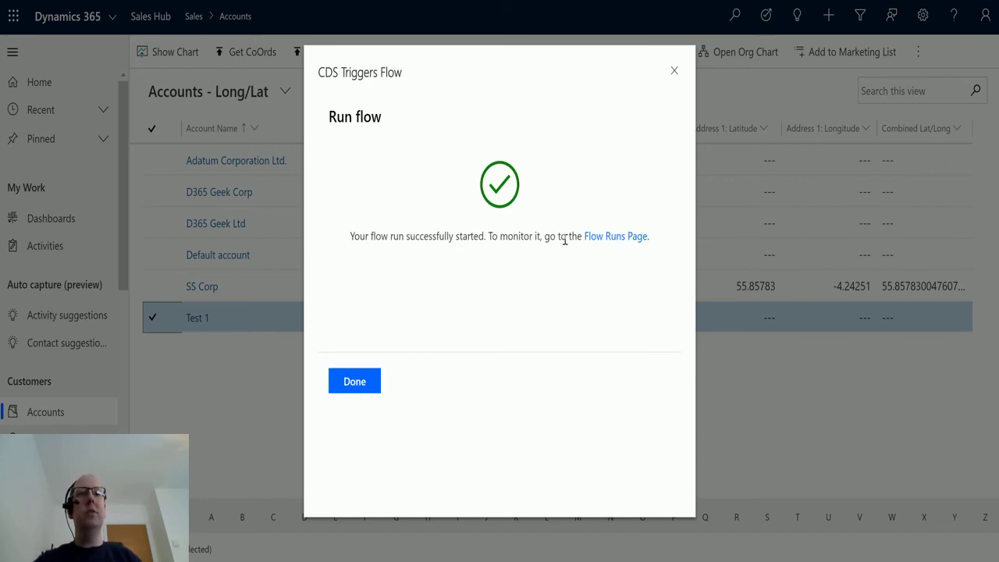
pyautogui.click(353, 381)
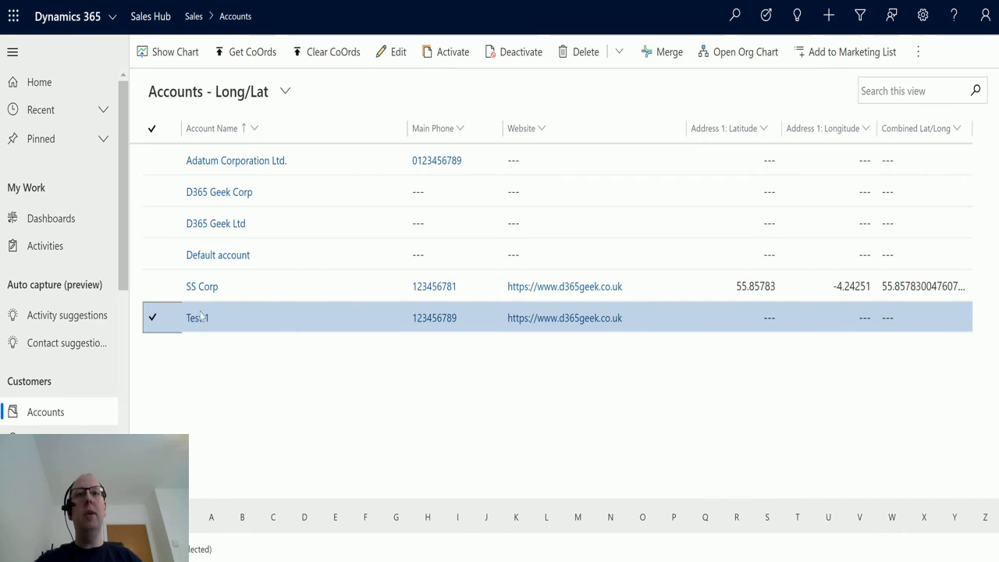
# - Deselect the Test 1 account and refresh the accounts list to check the account name
pyautogui.click(919, 52)
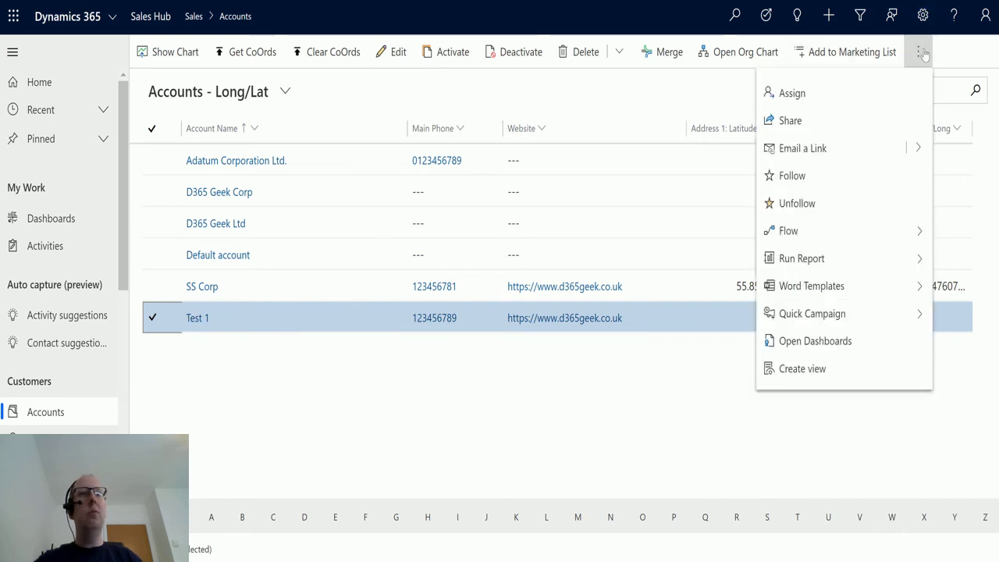
pyautogui.click(593, 401)
pyautogui.click(156, 320)
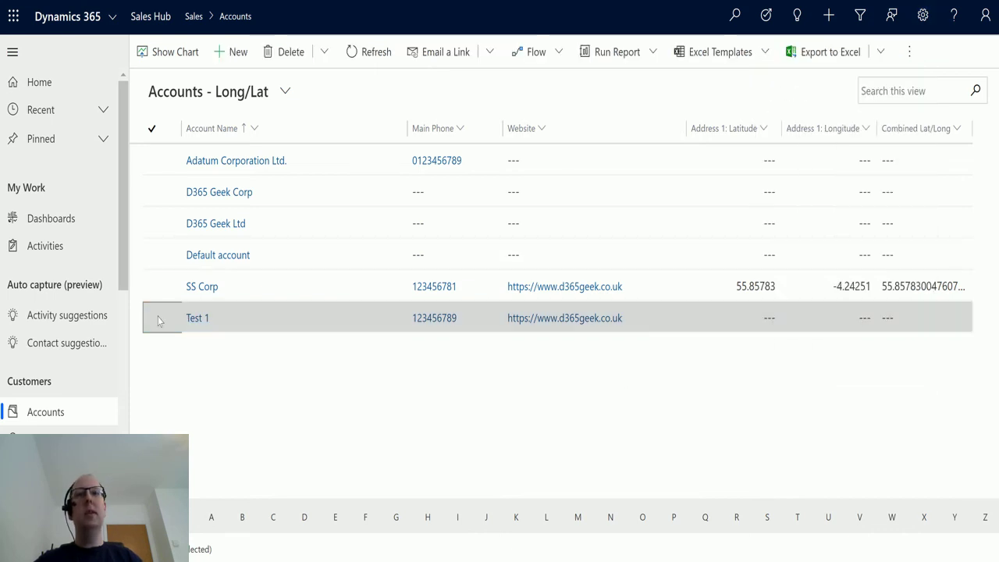
pyautogui.click(364, 55)
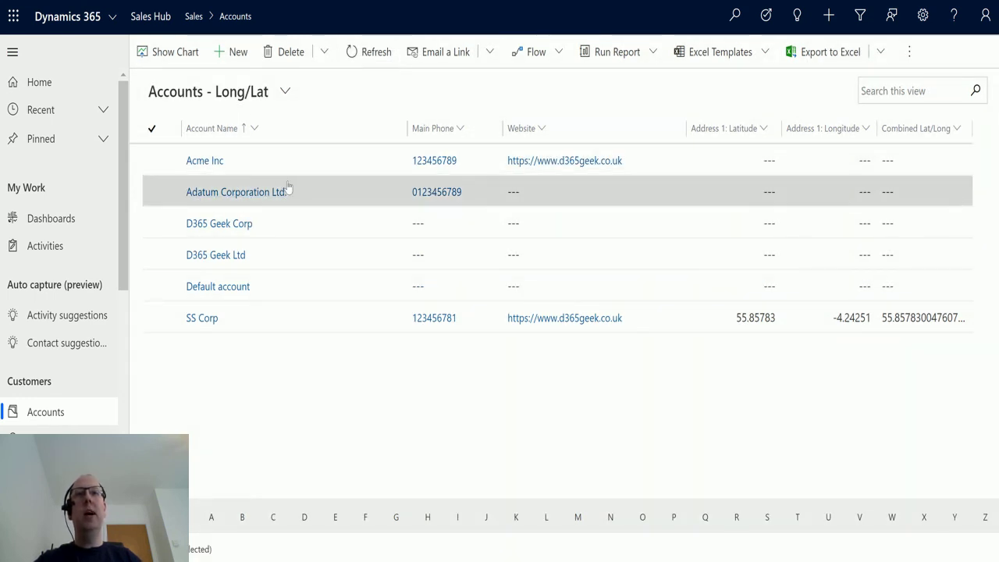
# - Switch to Power Automate, leave the flow editor and open the most recent run of CDS Triggers Flow
pyautogui.hotkey('ctrl', 'Tab')
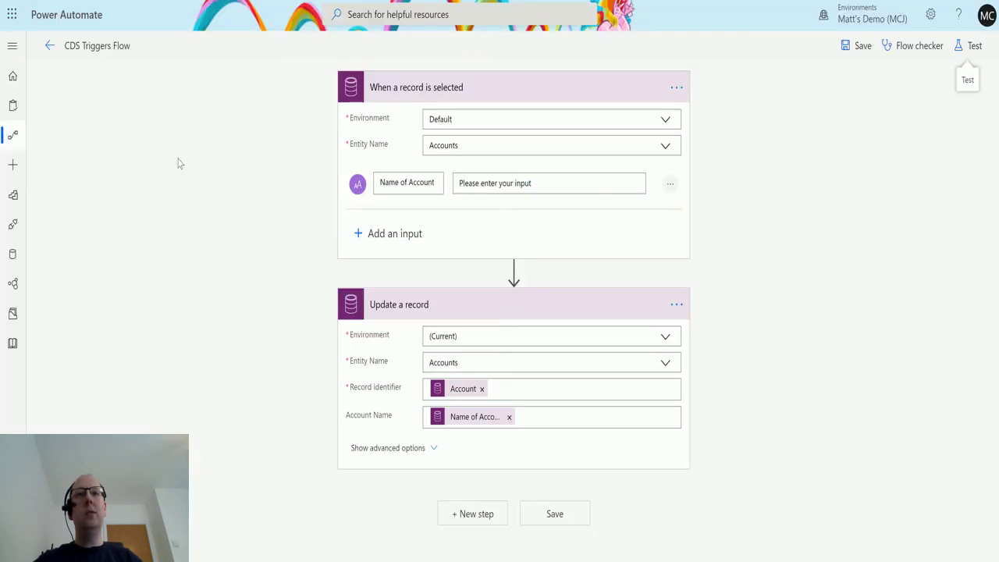
pyautogui.click(46, 47)
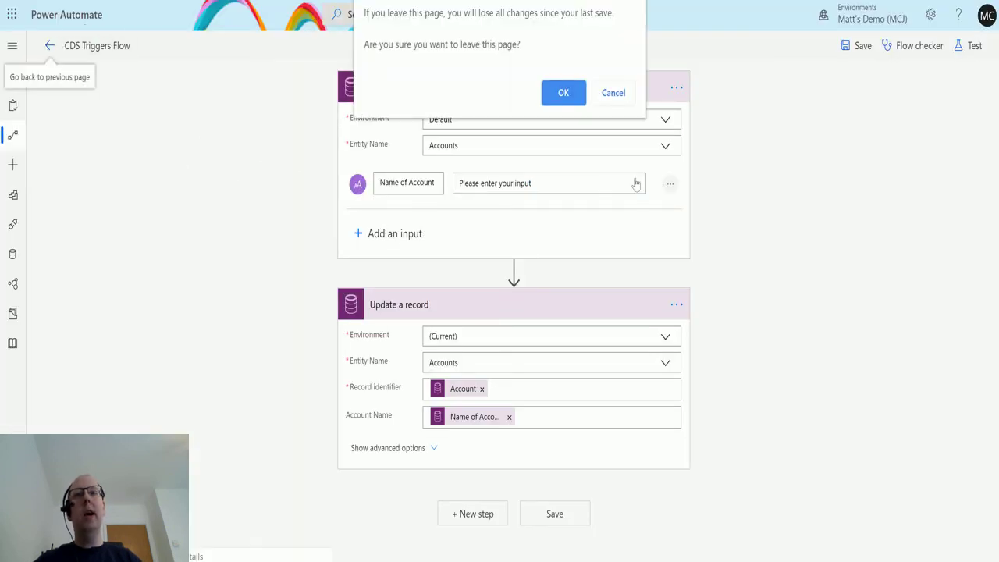
pyautogui.click(562, 93)
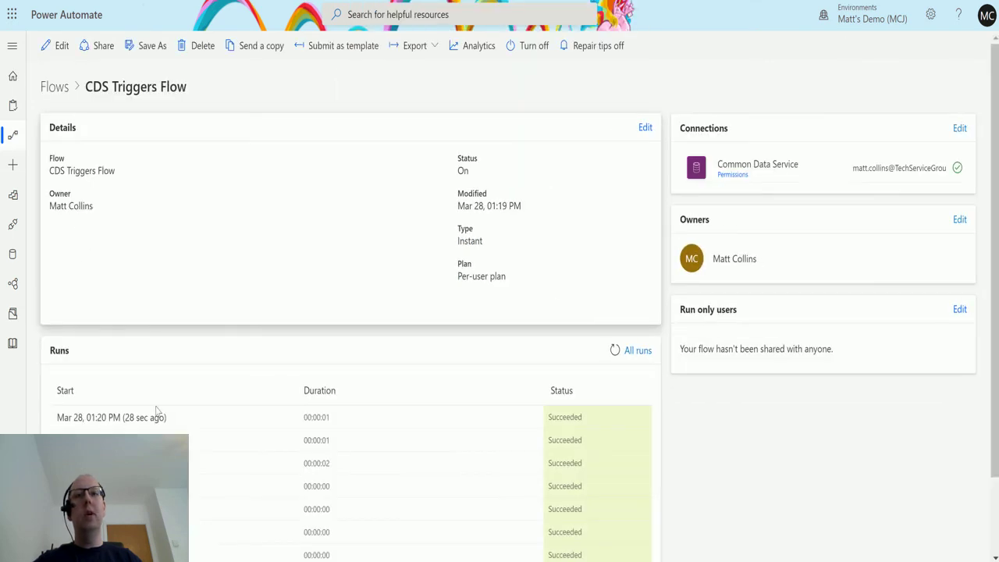
pyautogui.click(115, 419)
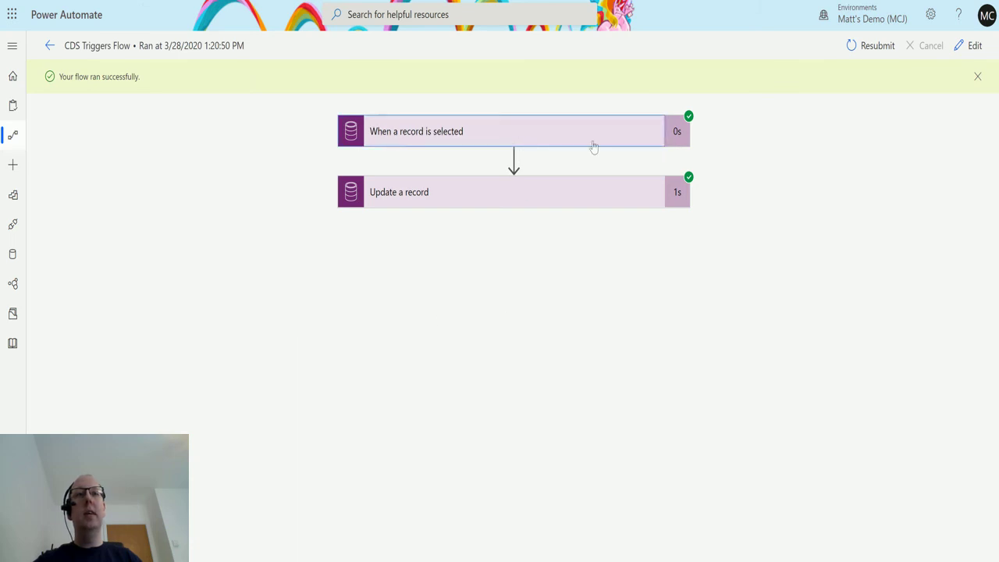
# - Examine the input schema and the full outputs of the "When a record is selected" trigger in this run
pyautogui.click(590, 142)
pyautogui.rightClick(709, 272)
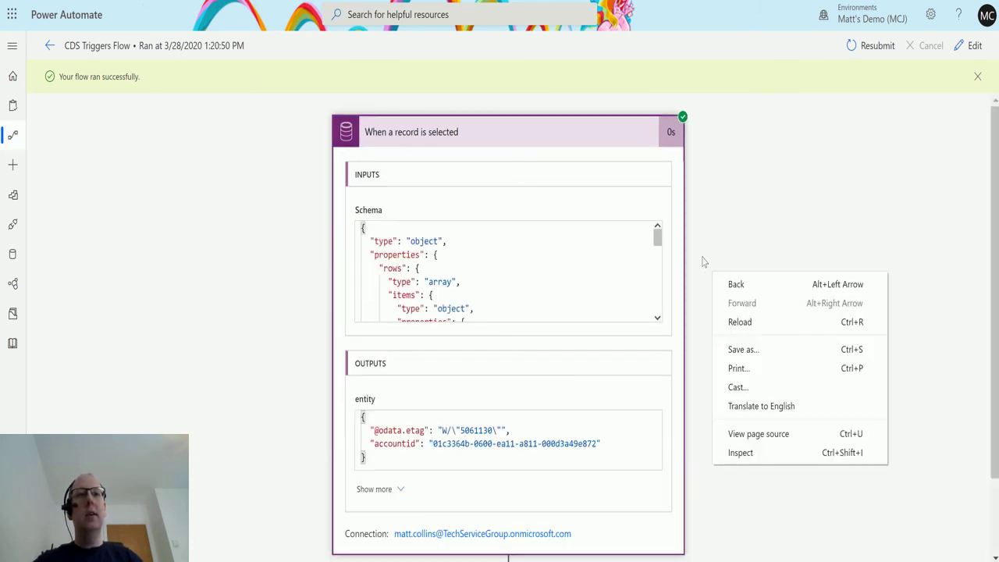
pyautogui.click(732, 227)
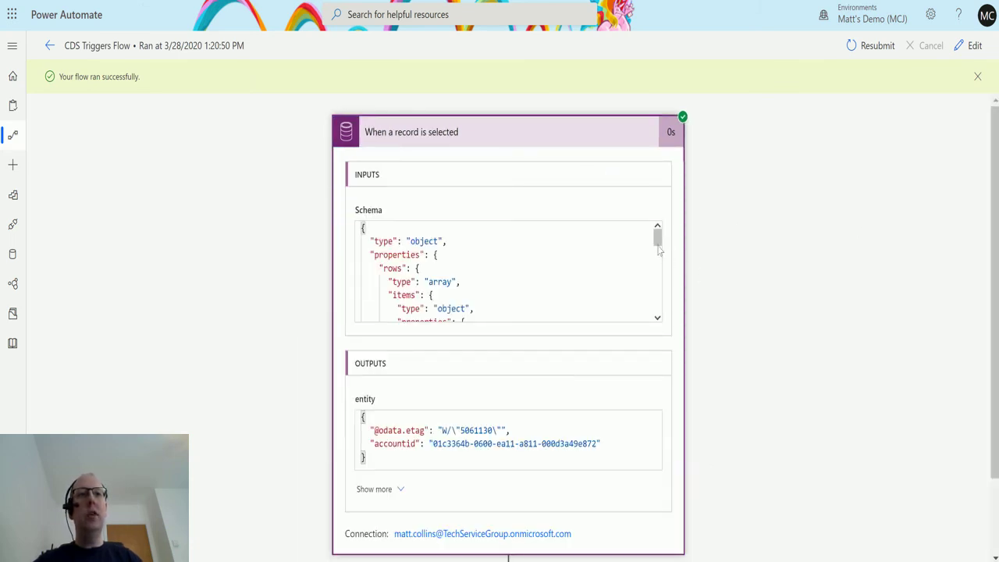
pyautogui.moveTo(658, 249); pyautogui.dragTo(364, 267)
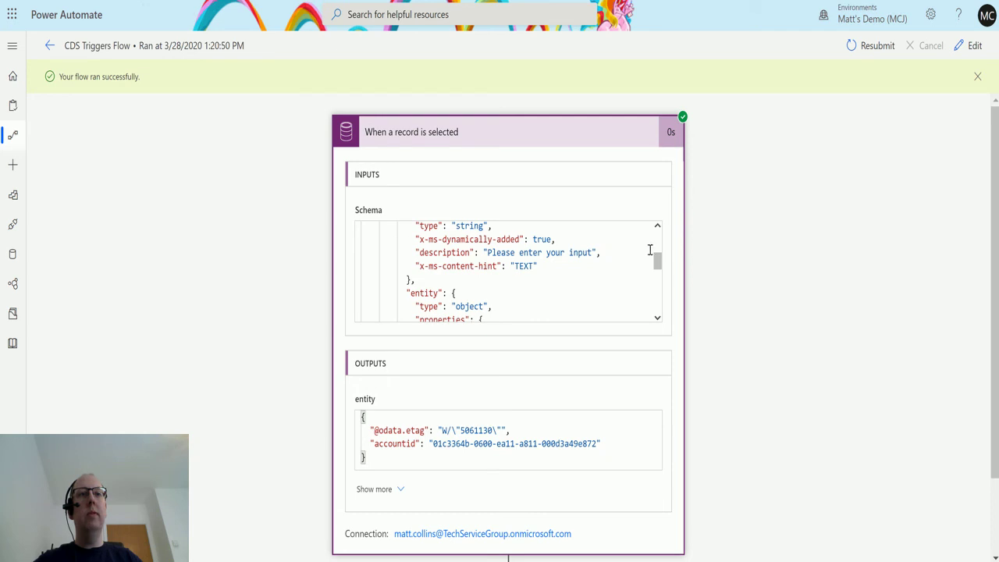
pyautogui.scroll(2, 654, 252)
pyautogui.scroll(-5, 649, 243)
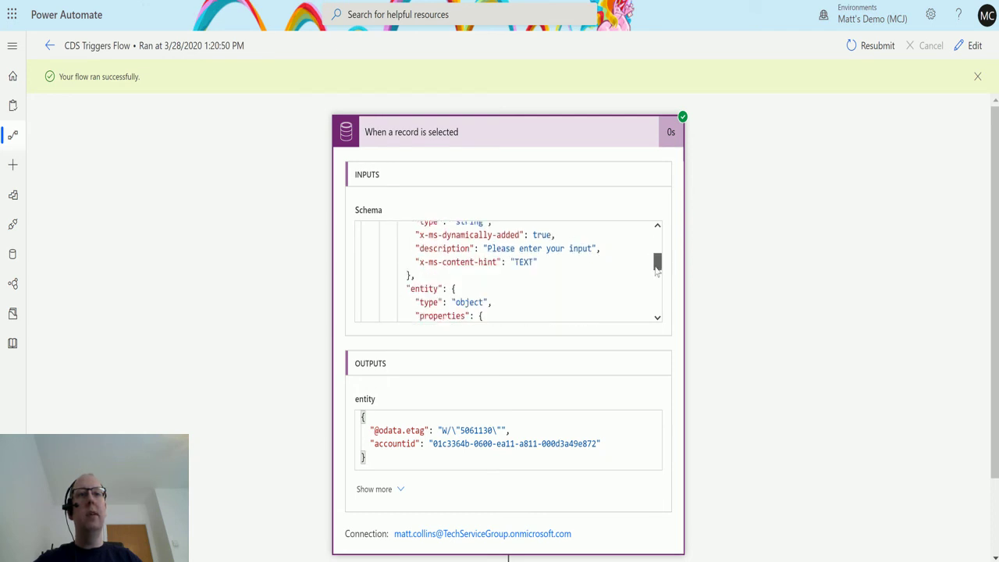
pyautogui.scroll(-1, 711, 324)
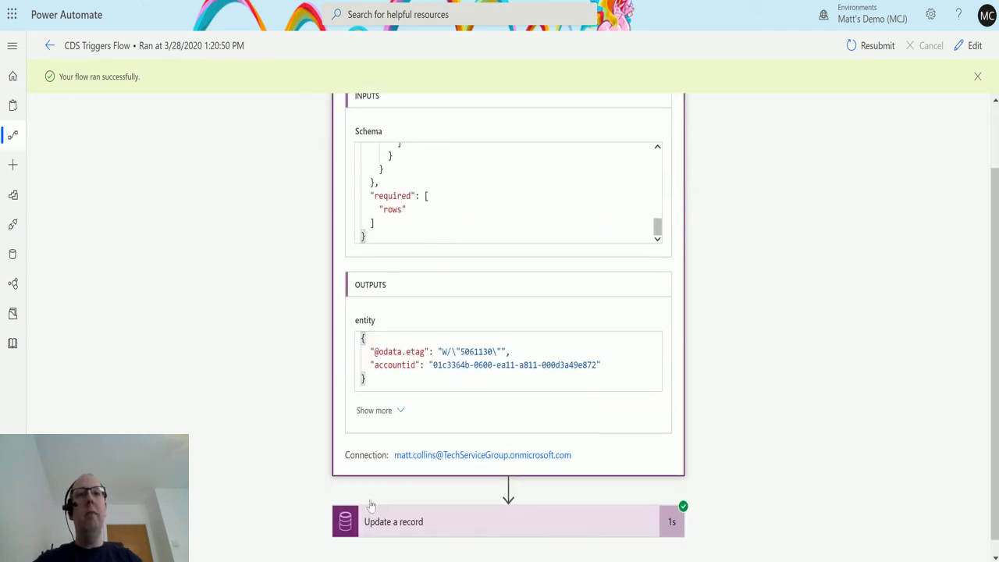
pyautogui.click(382, 412)
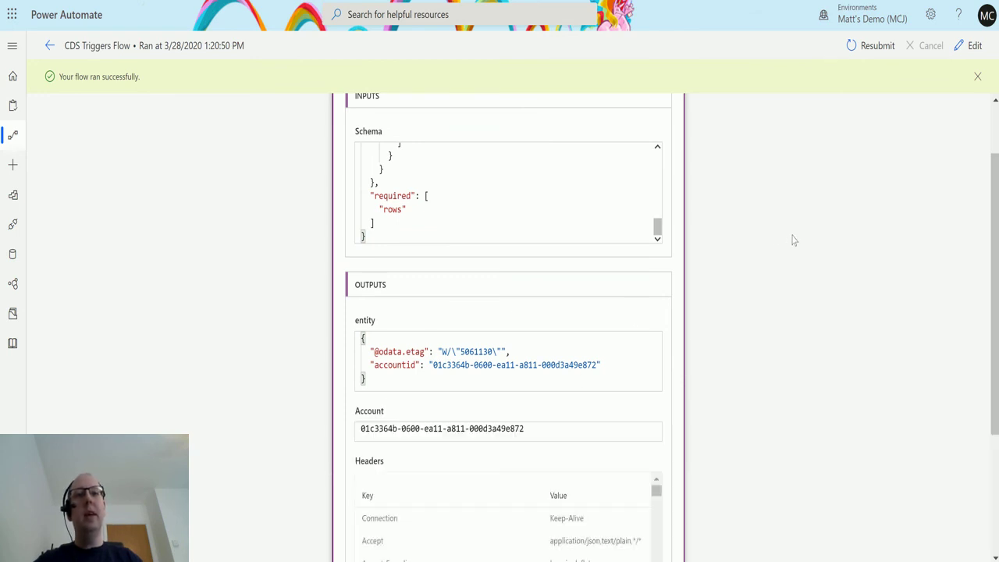
pyautogui.scroll(-1, 791, 239)
pyautogui.scroll(-2, 584, 419)
pyautogui.scroll(-2, 761, 273)
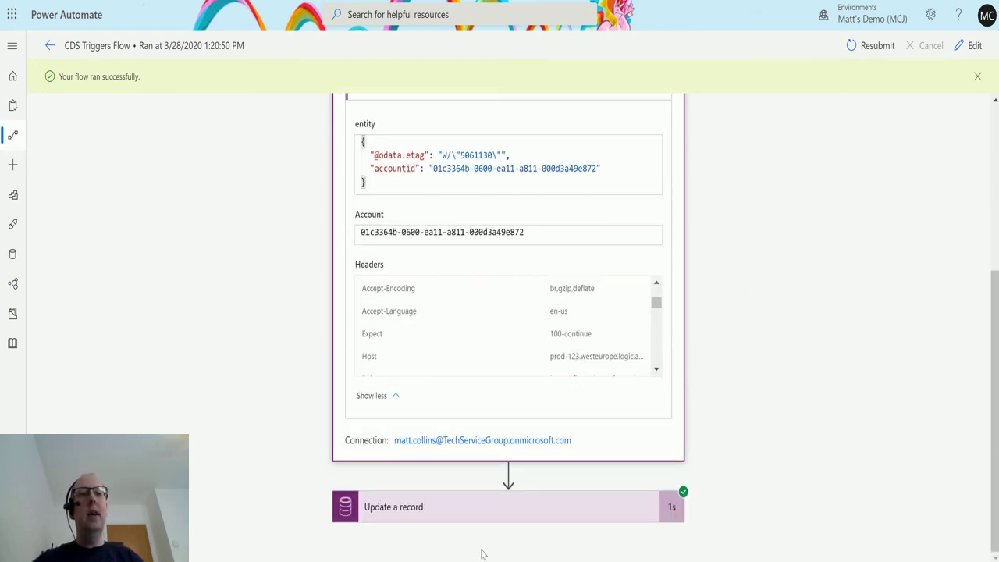
# - Examine the inputs and outputs of the "Update a record" action in this run, then collapse the run's step details
pyautogui.click(505, 502)
pyautogui.scroll(-4, 832, 234)
pyautogui.scroll(-1, 826, 252)
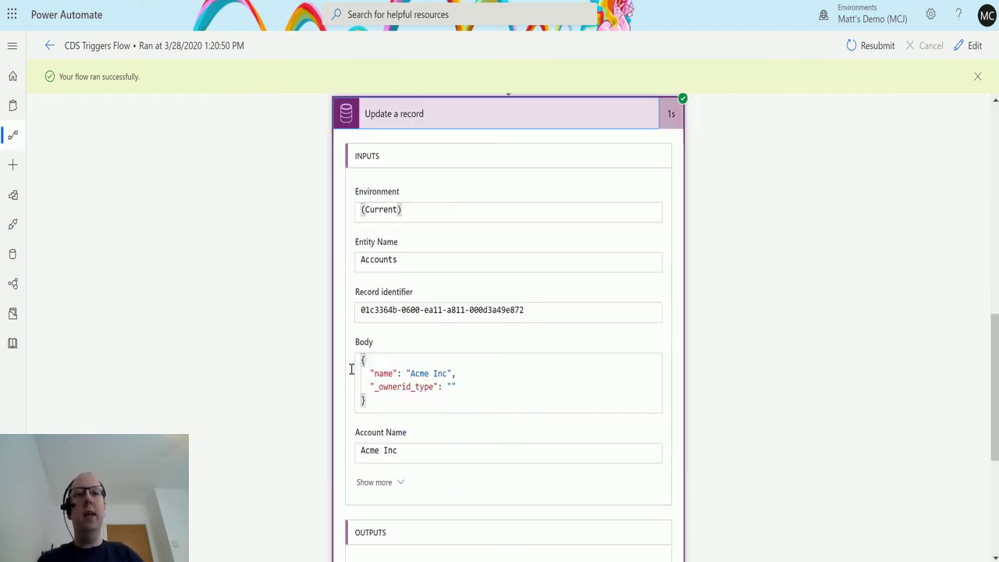
pyautogui.scroll(-2, 823, 307)
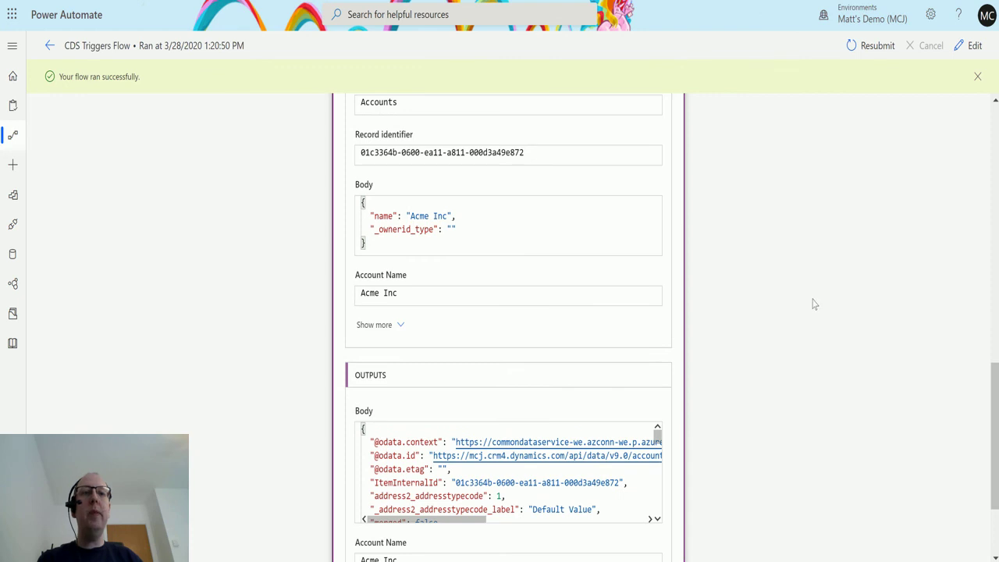
pyautogui.scroll(-1, 812, 300)
pyautogui.scroll(1, 811, 298)
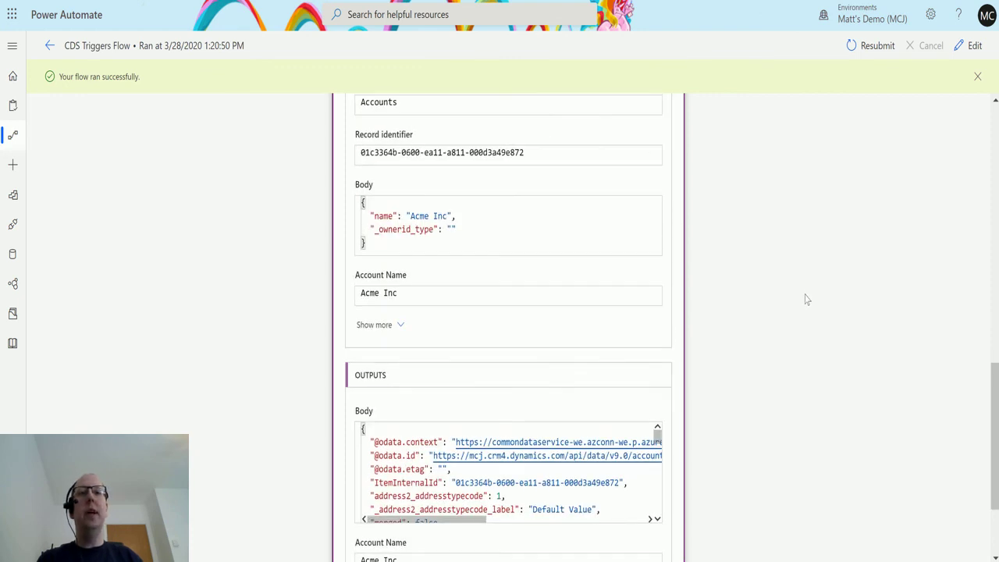
pyautogui.scroll(2, 804, 299)
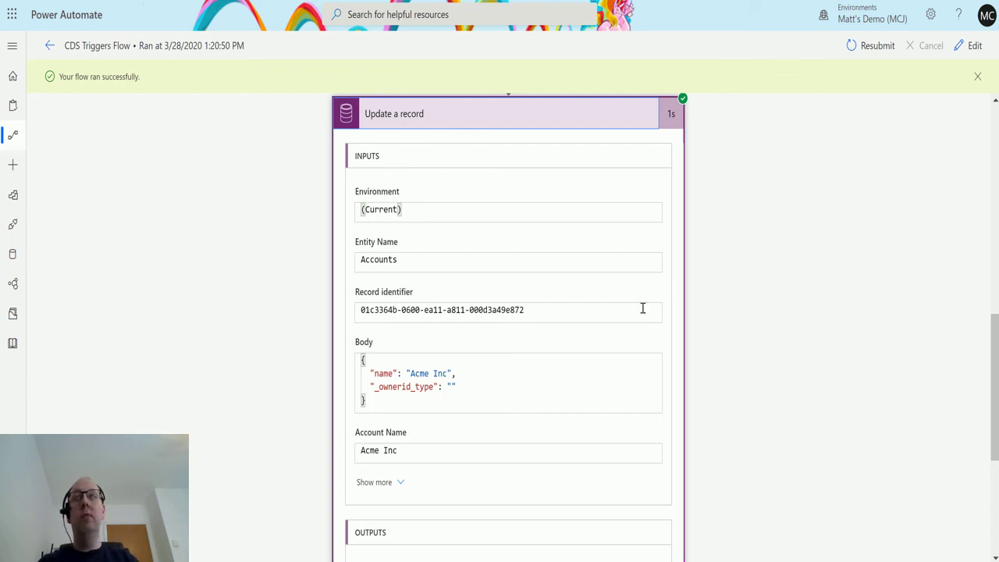
pyautogui.scroll(8, 833, 333)
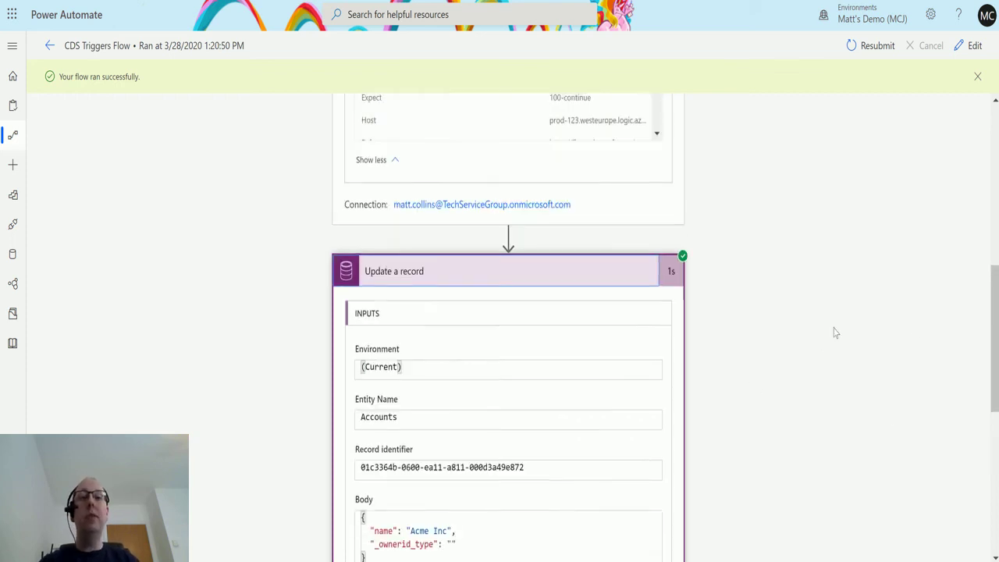
pyautogui.scroll(2, 848, 336)
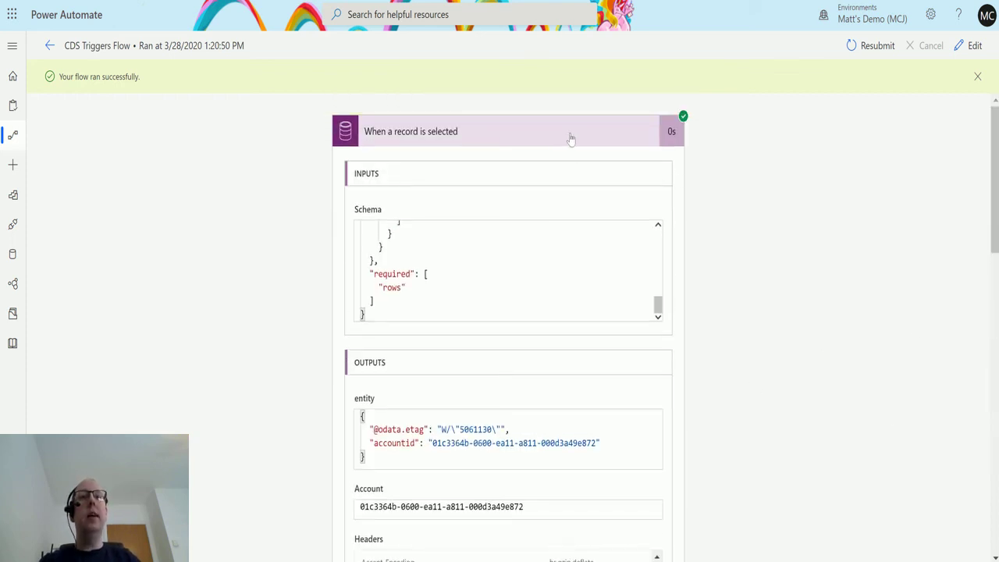
pyautogui.click(616, 196)
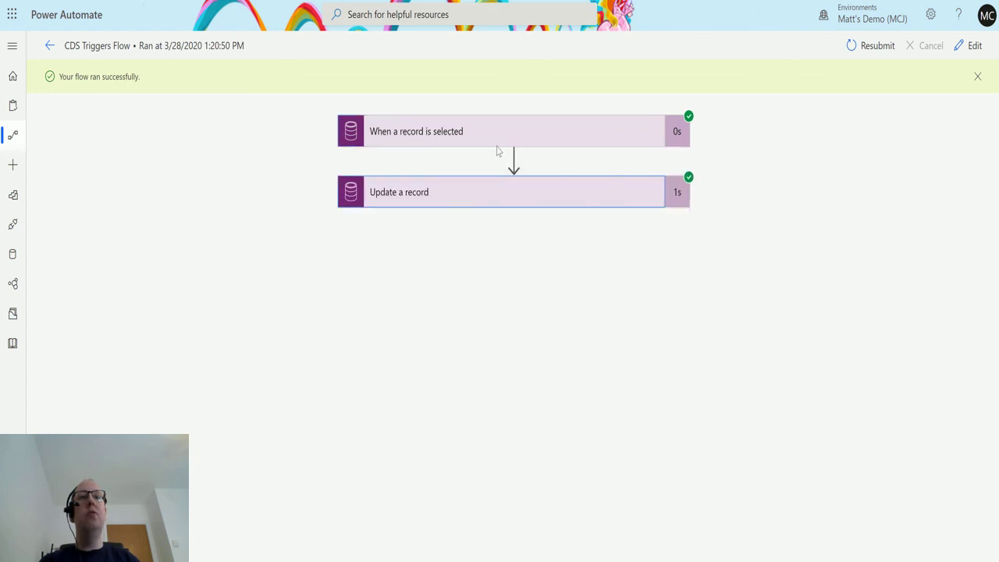